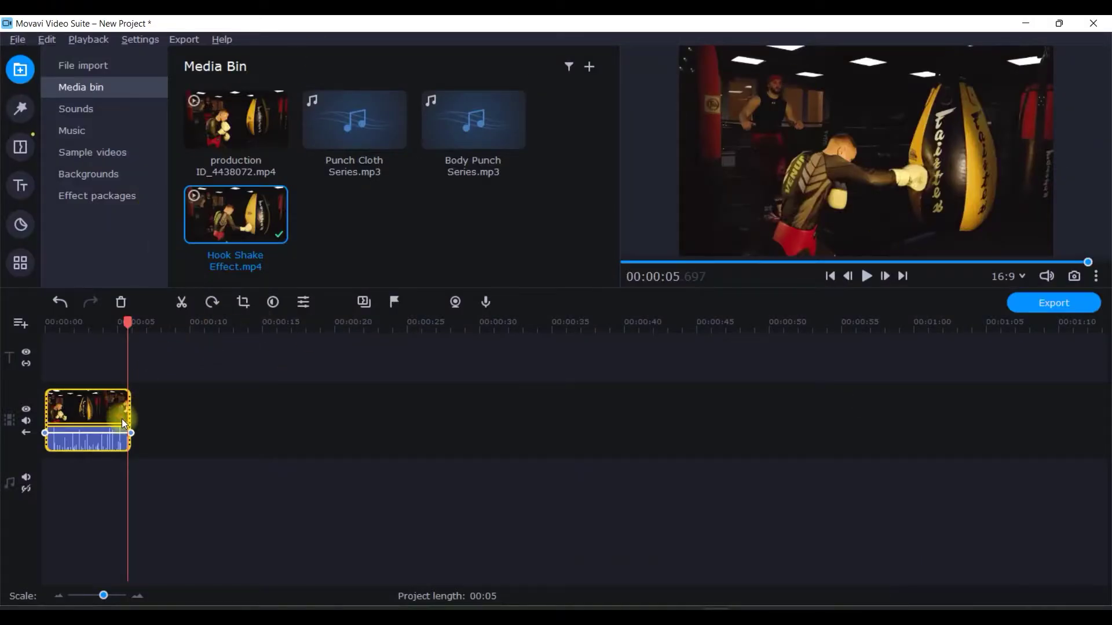
Step: Replace the timeline clip with production ID_4438072.mp4, delete its audio, and widen the timeline scale
key(Delete)
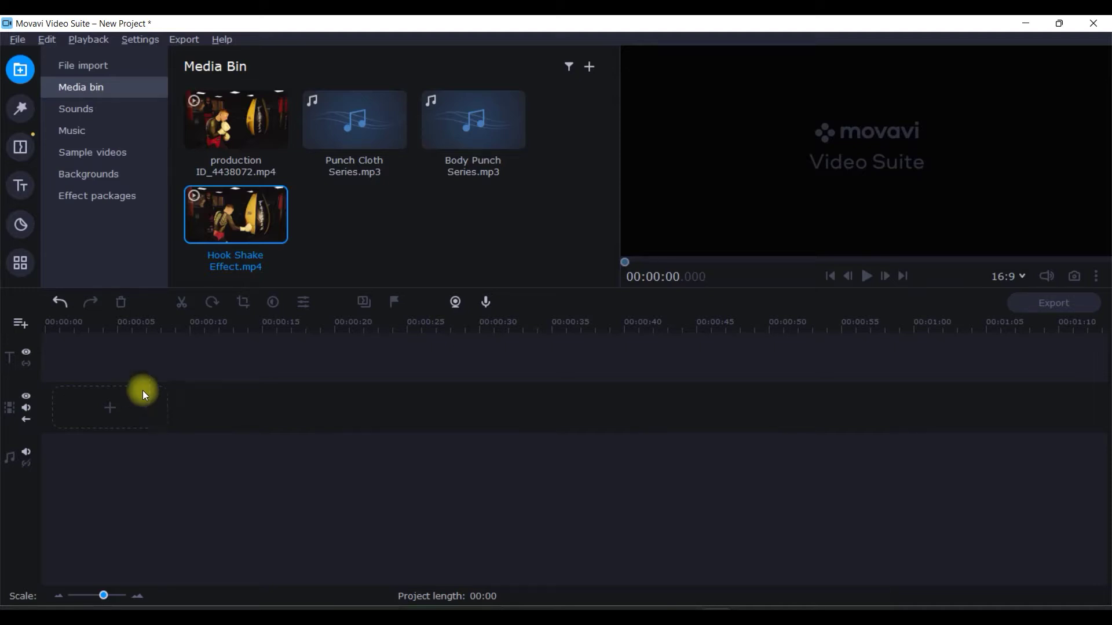
drag(224, 101, 39, 386)
click(79, 436)
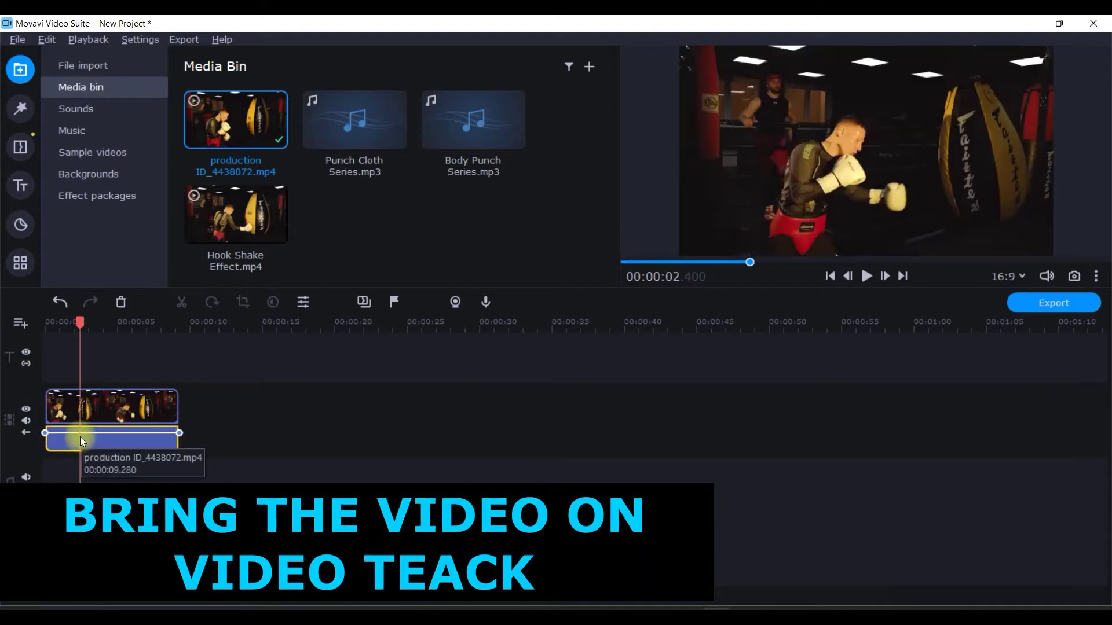
key(Delete)
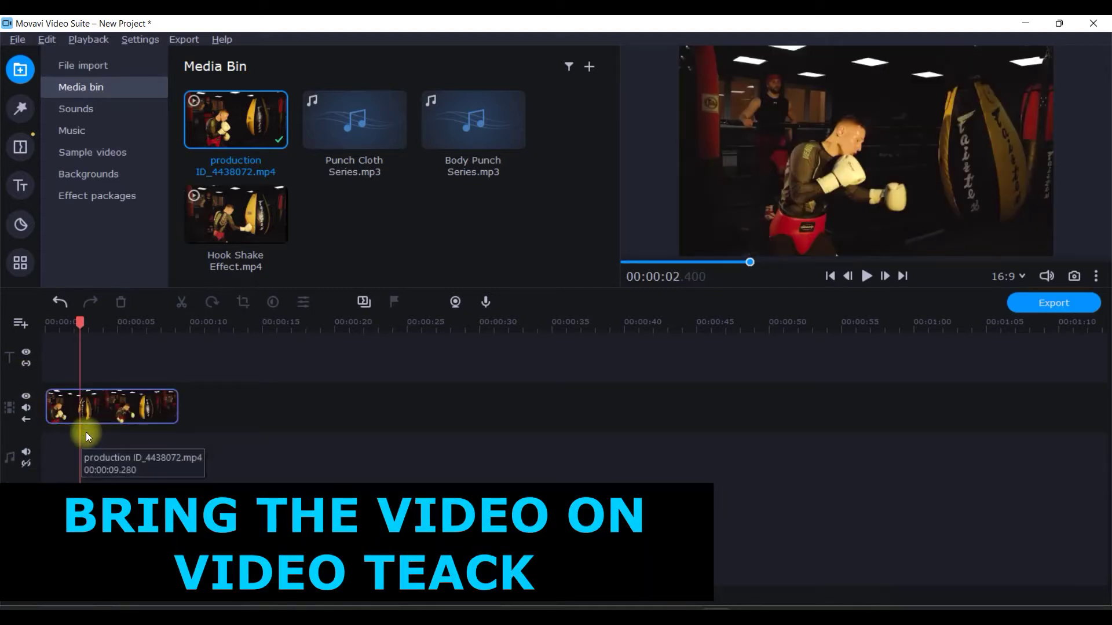
click(126, 390)
mouse_move(102, 596)
mouse_down()
mouse_move(77, 596)
mouse_move(108, 596)
mouse_up()
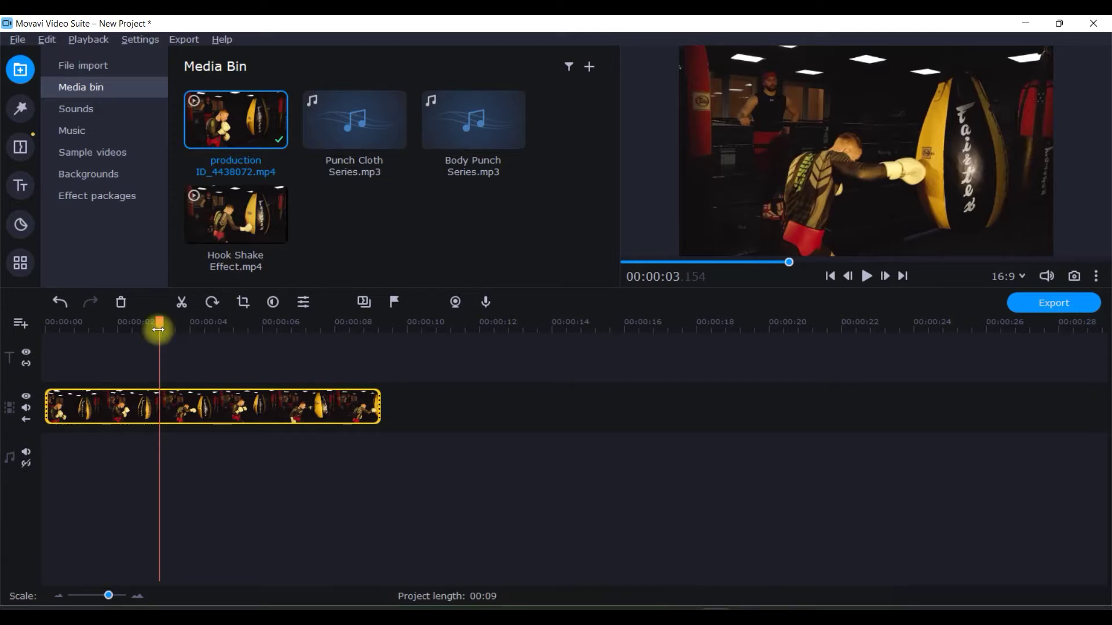
Step: Open the Animation tool's Advanced keyframe settings from Video Editing and start keyframe animation on the clip
click(20, 268)
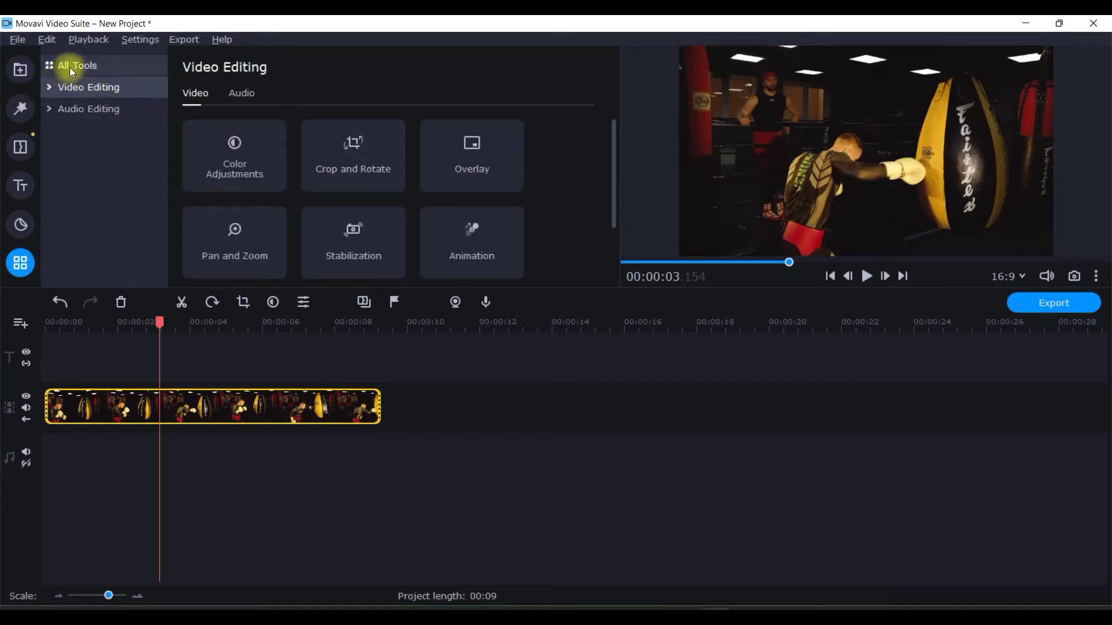
click(48, 87)
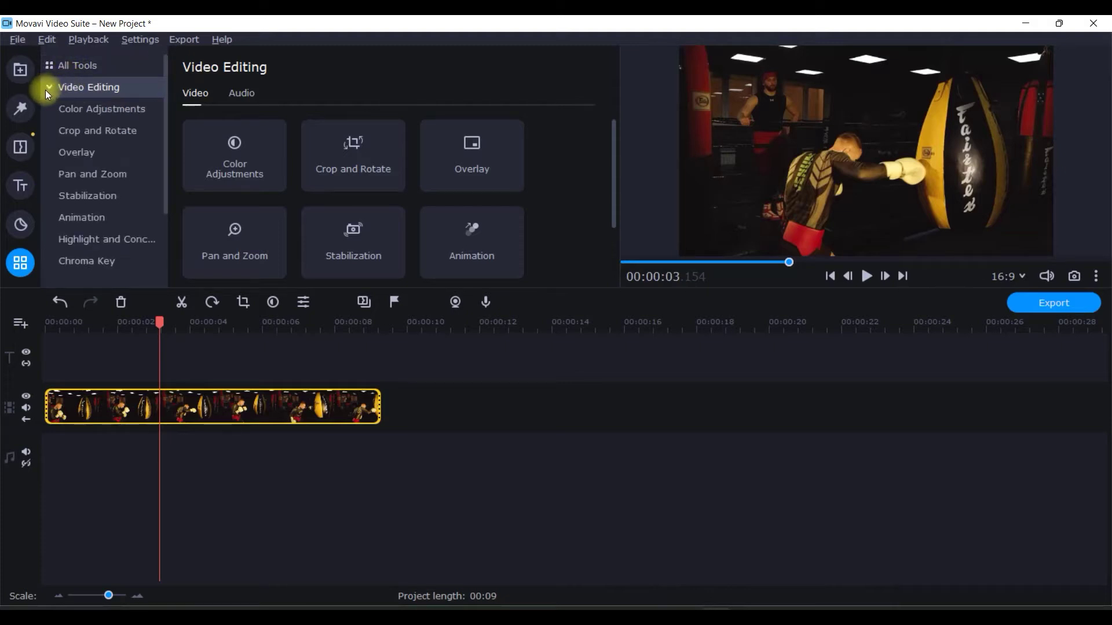
click(90, 217)
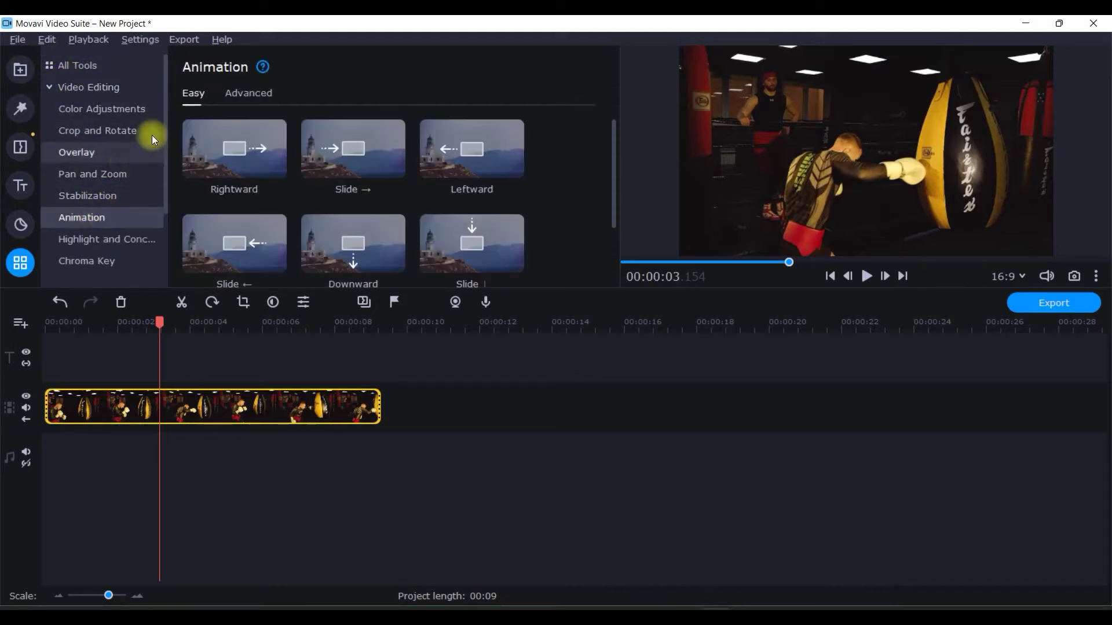
click(246, 92)
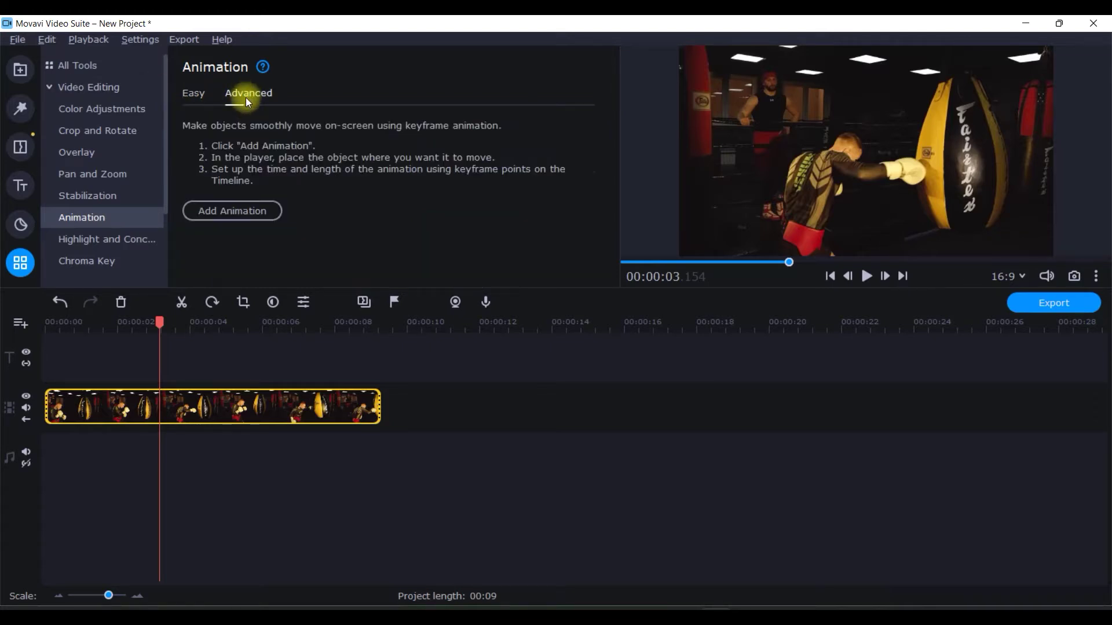
click(236, 213)
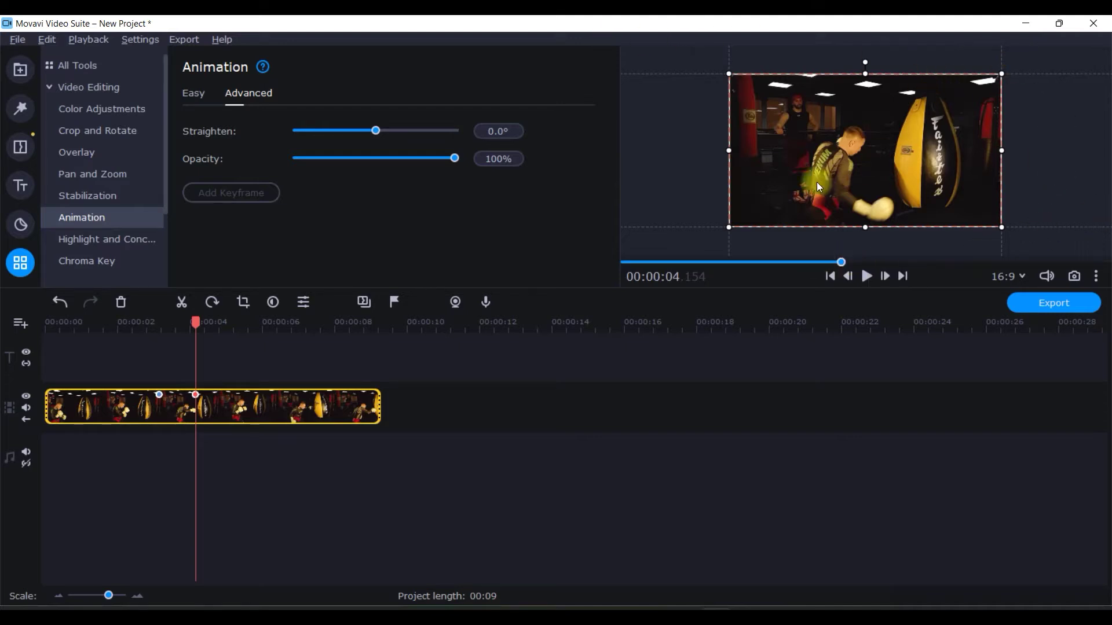
Step: Add a keyframe near 3.4 seconds with the picture enlarged and moved up and right
click(158, 395)
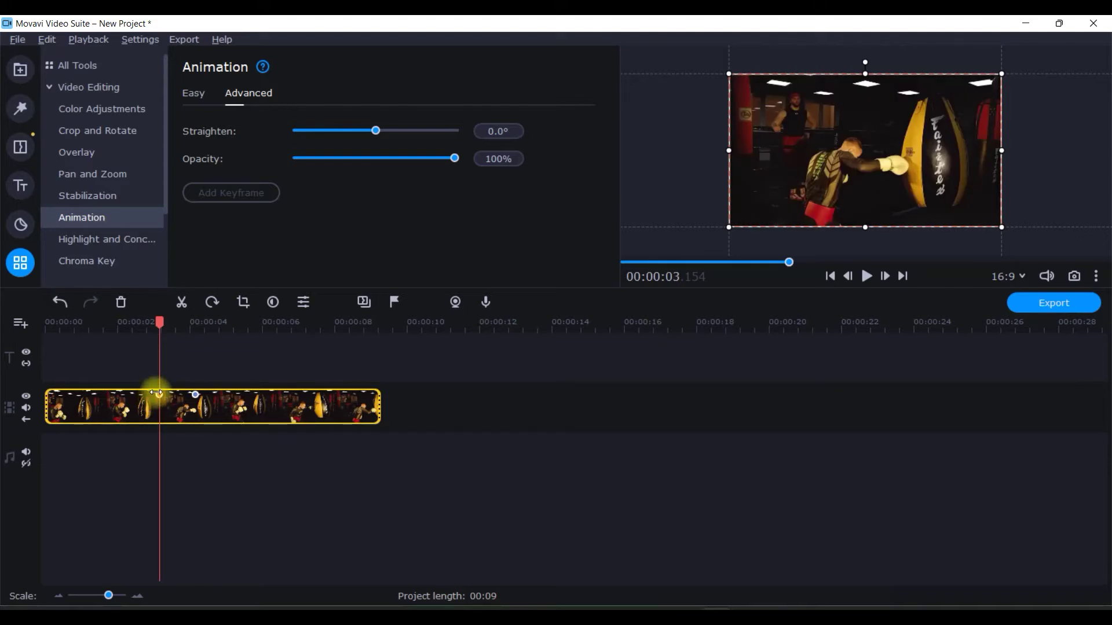
click(187, 393)
drag(187, 393, 155, 396)
double_click(164, 395)
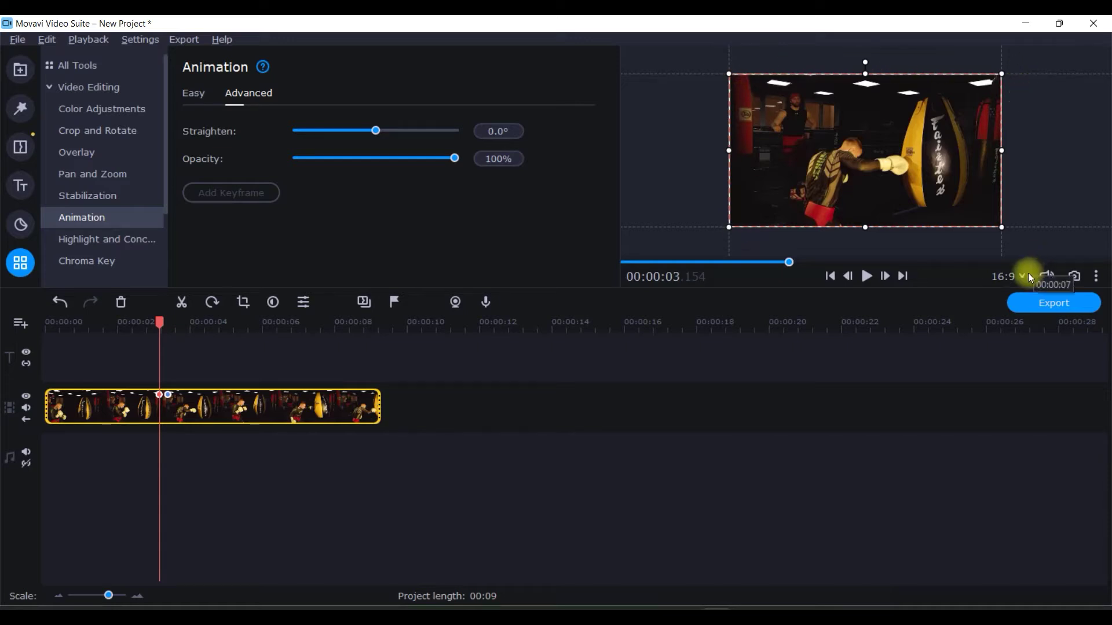
drag(728, 228, 700, 241)
mouse_move(826, 199)
mouse_down()
mouse_move(839, 203)
mouse_move(837, 191)
mouse_up()
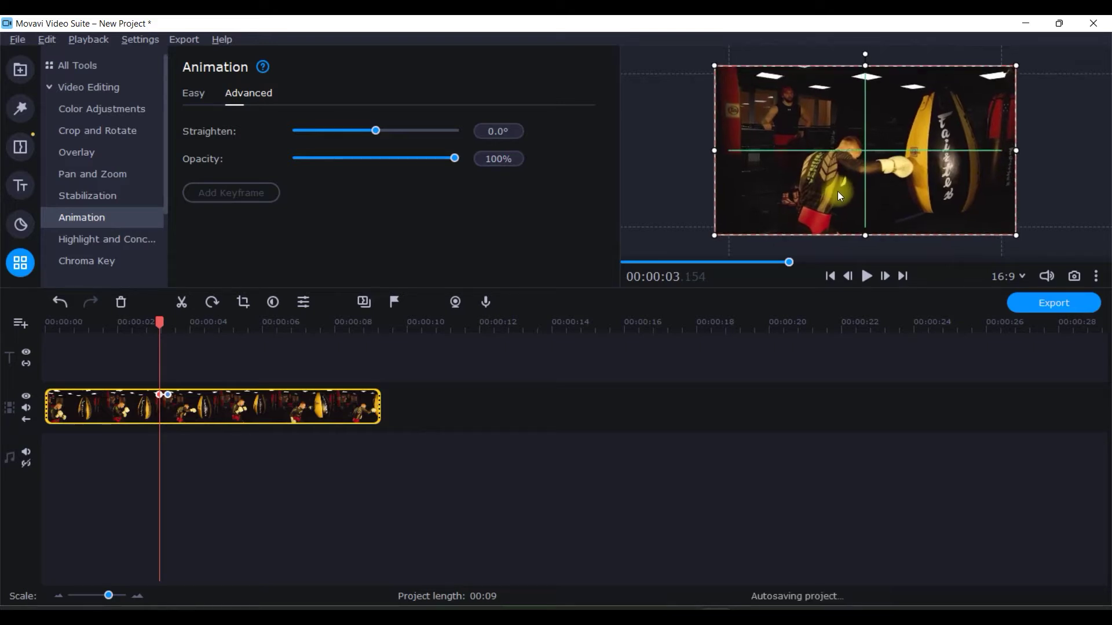
Step: At the existing keyframe, shift the picture left and down, then bring up the clip's options
click(168, 394)
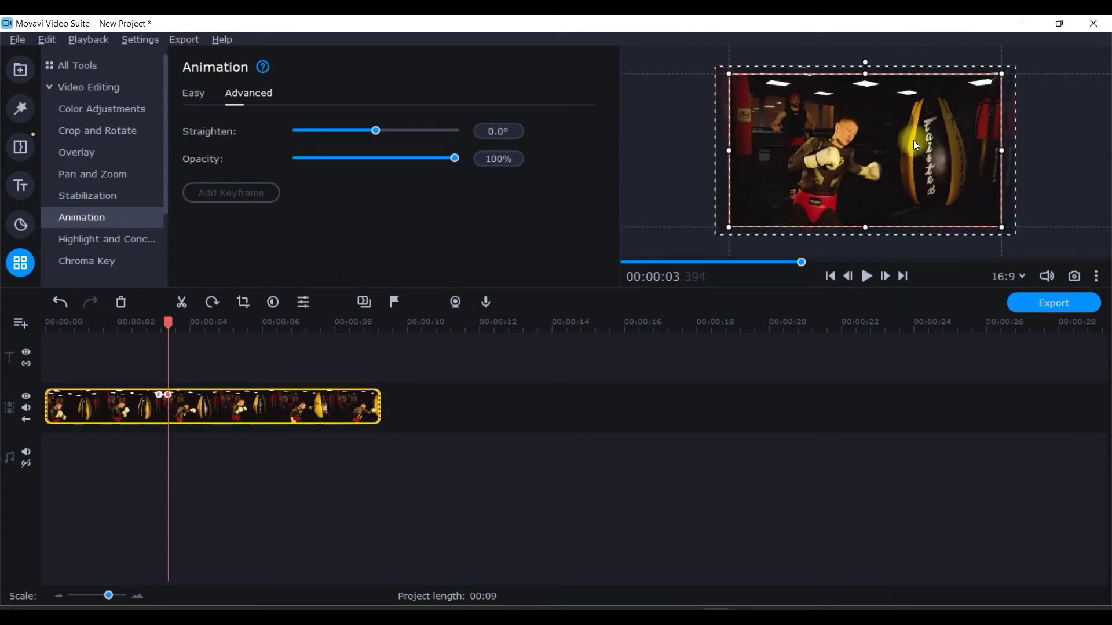
drag(913, 141, 901, 148)
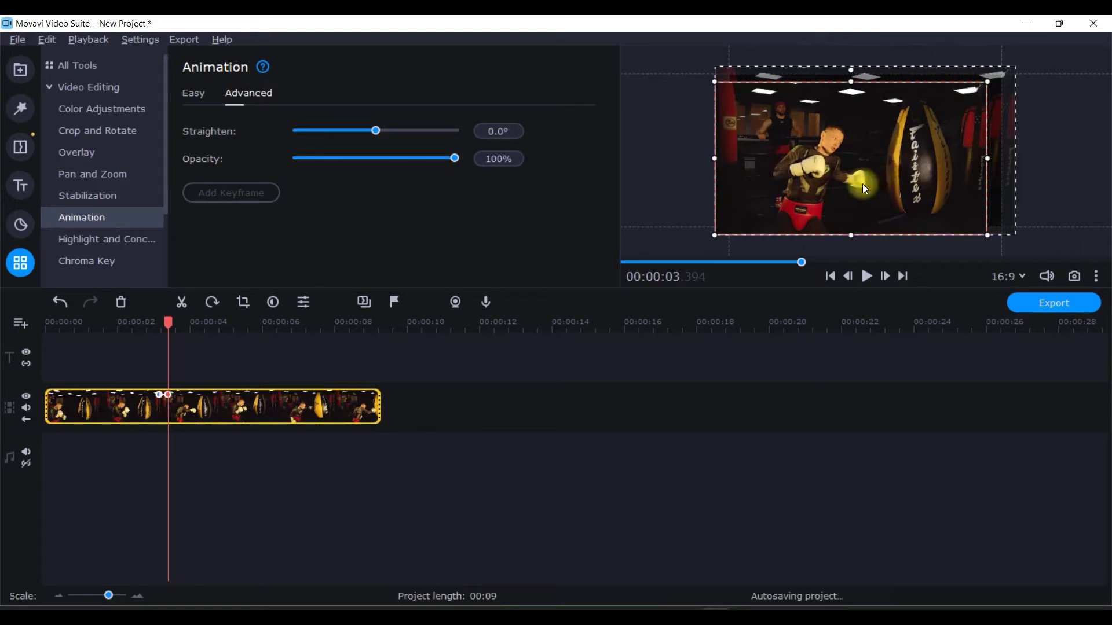
click(158, 401)
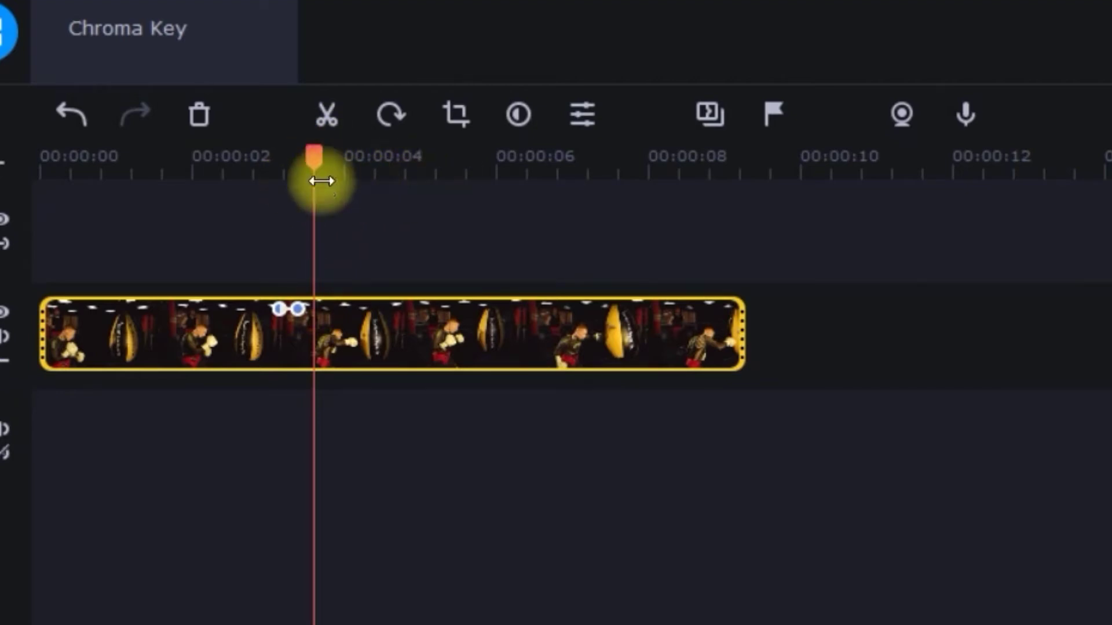
right_click(320, 310)
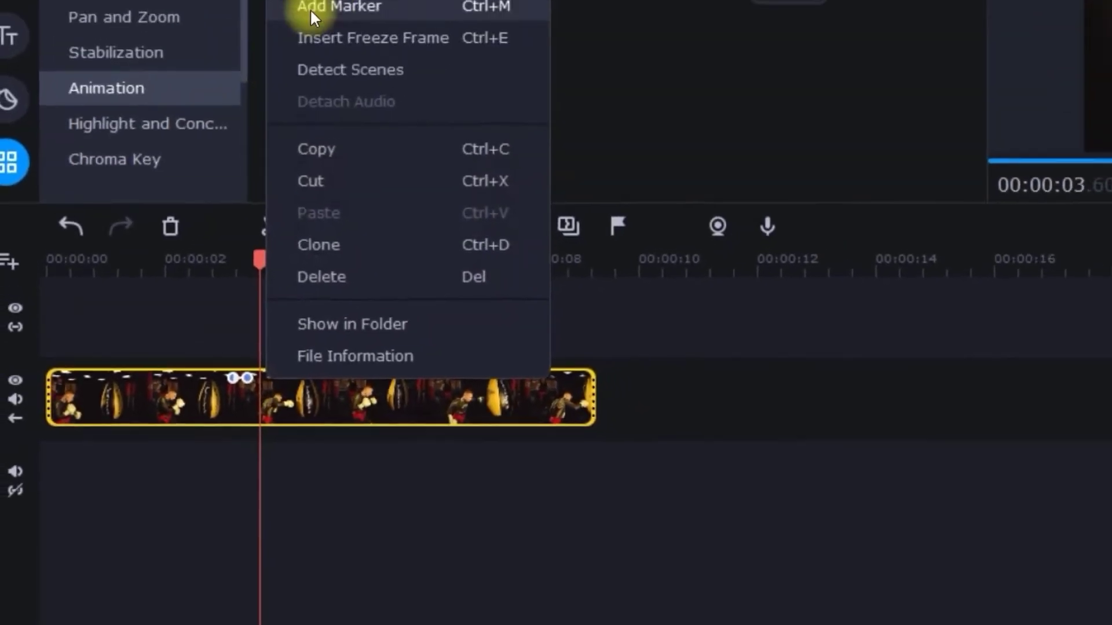
Step: Add a keyframe at the playhead with the picture slightly shrunk and moved up and right
mouse_move(266, 131)
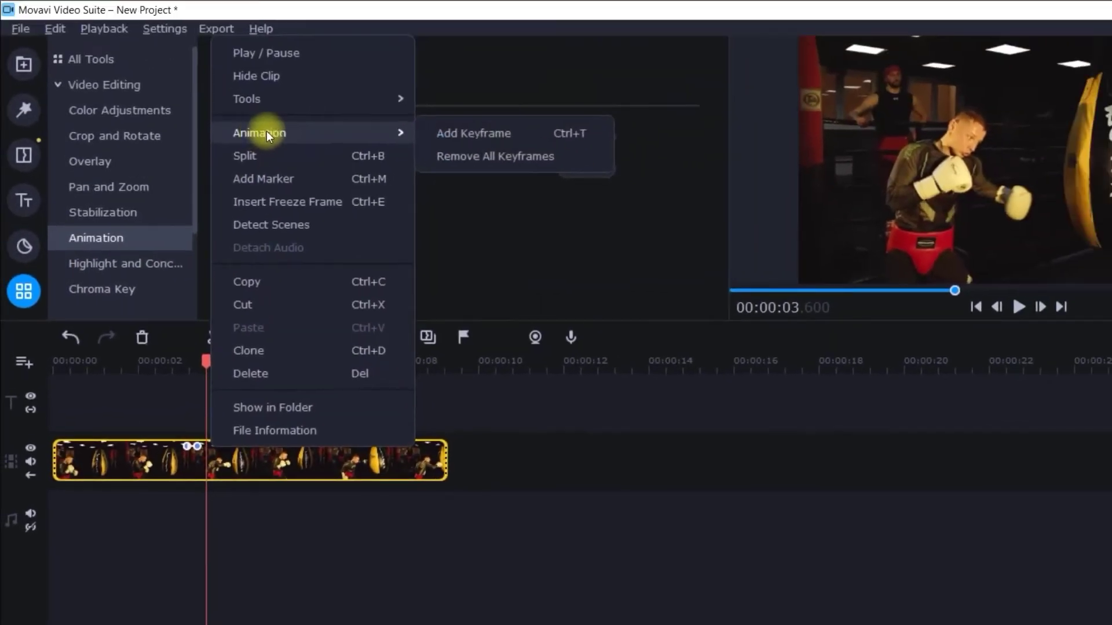
click(449, 134)
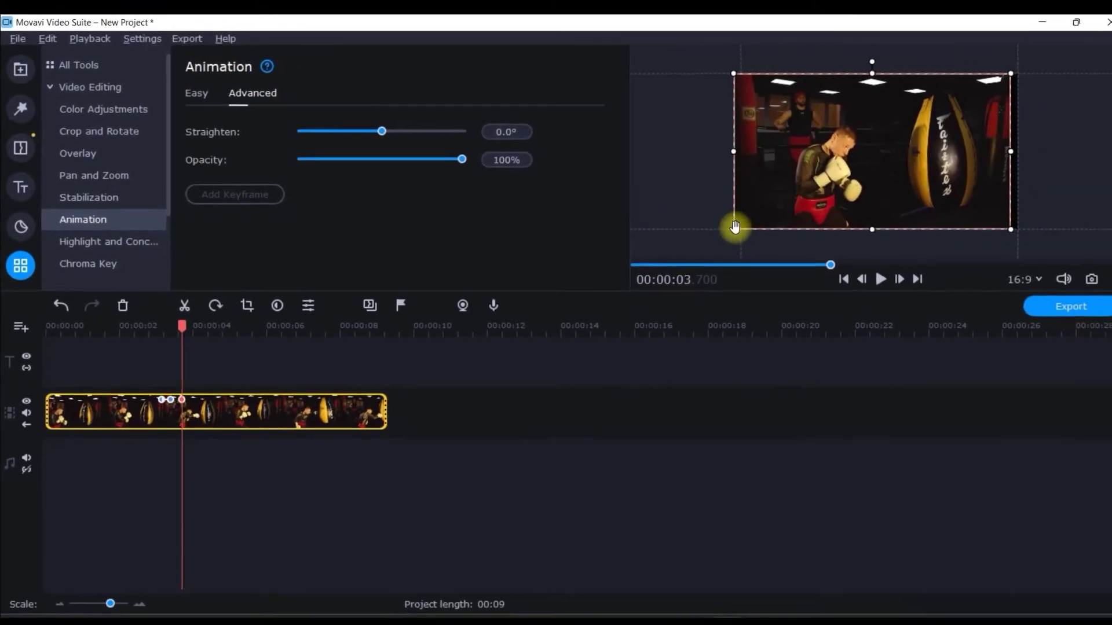
drag(734, 226, 748, 220)
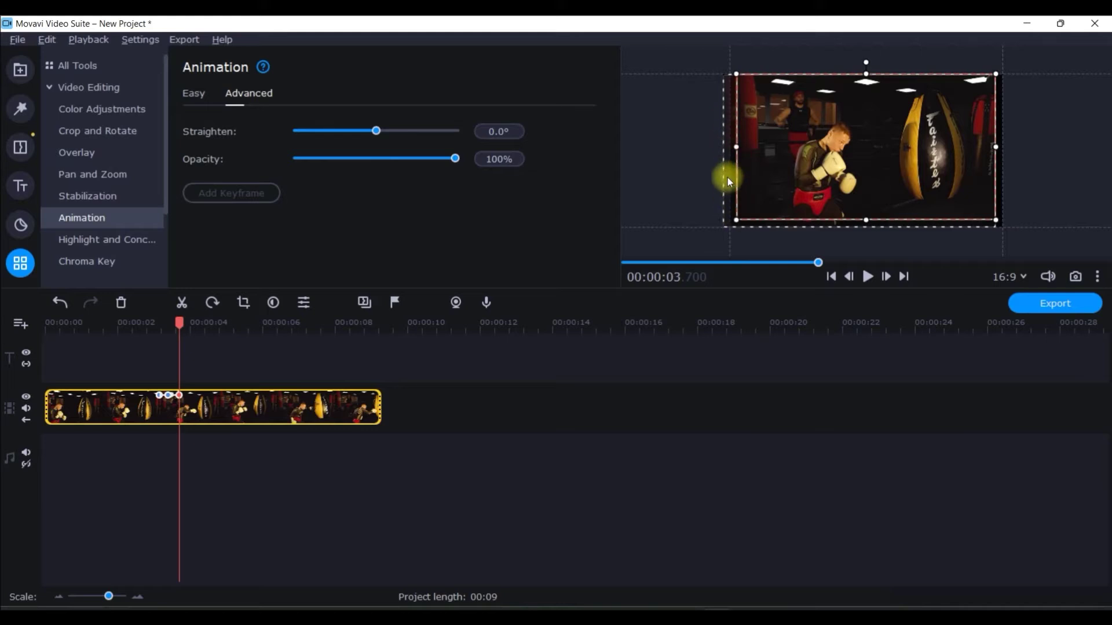
drag(838, 156, 850, 152)
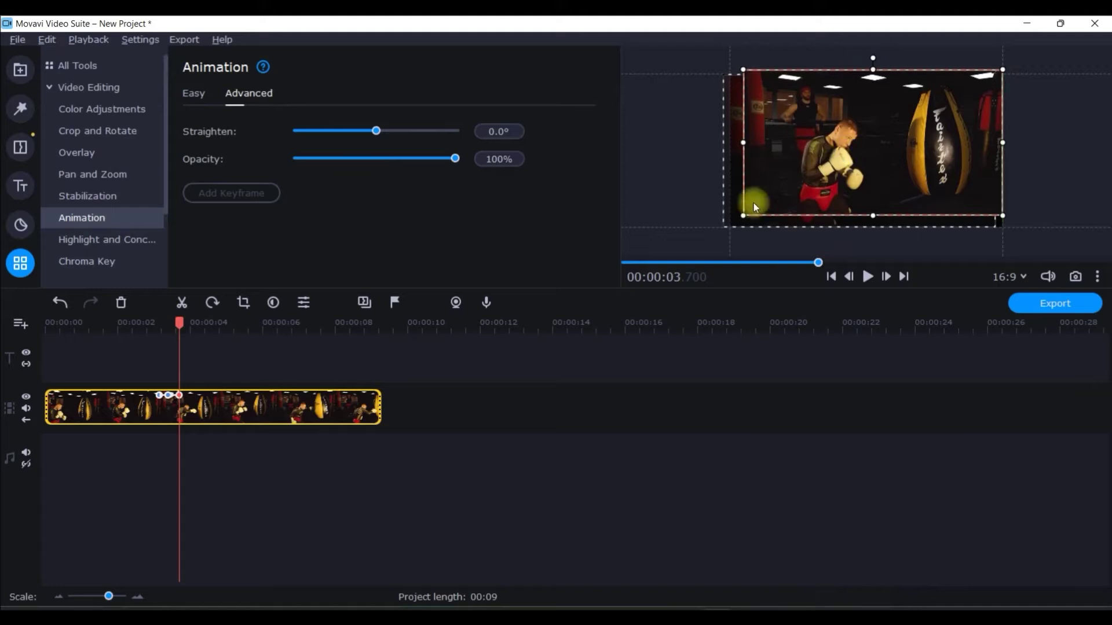
Step: Add another keyframe just before 4 seconds with the picture shifted left and shrunk, then return to 3 seconds
drag(179, 323, 188, 323)
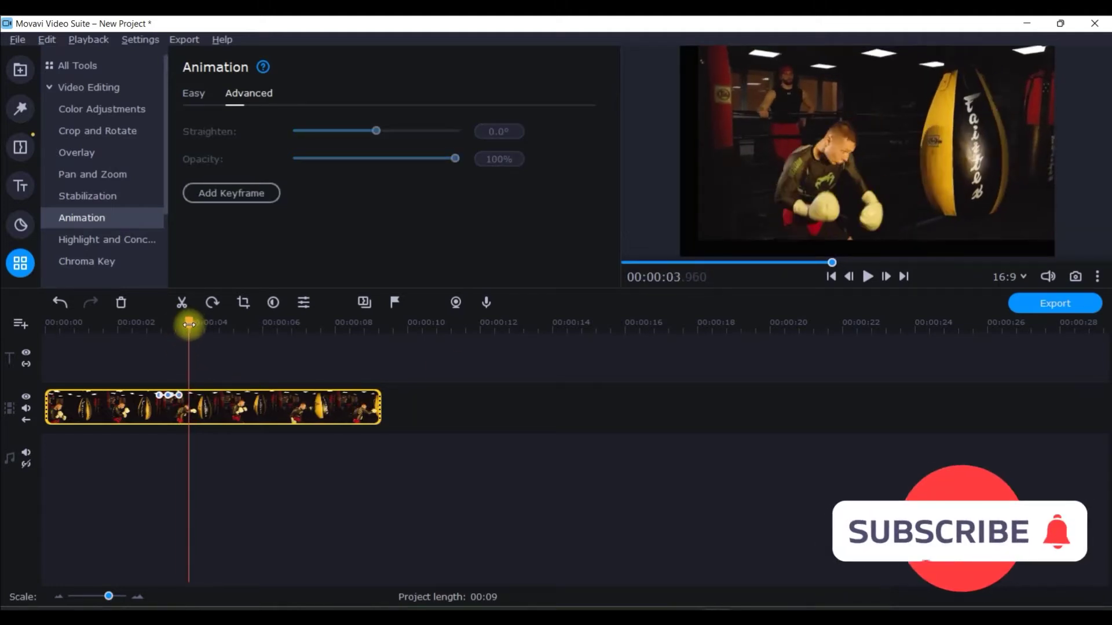
right_click(198, 396)
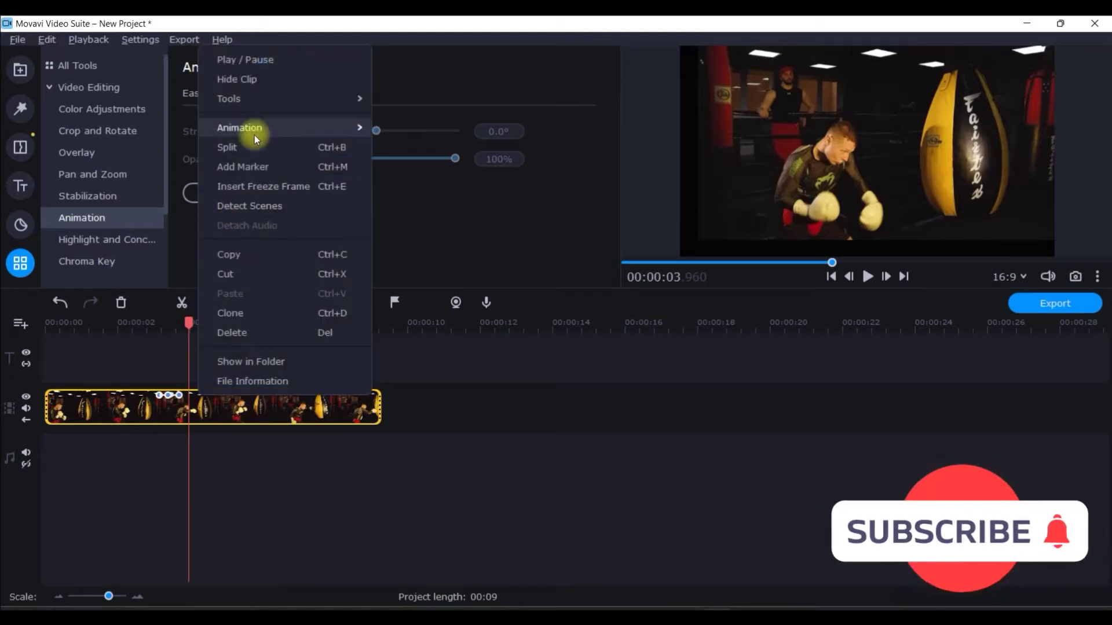
mouse_move(254, 127)
click(409, 128)
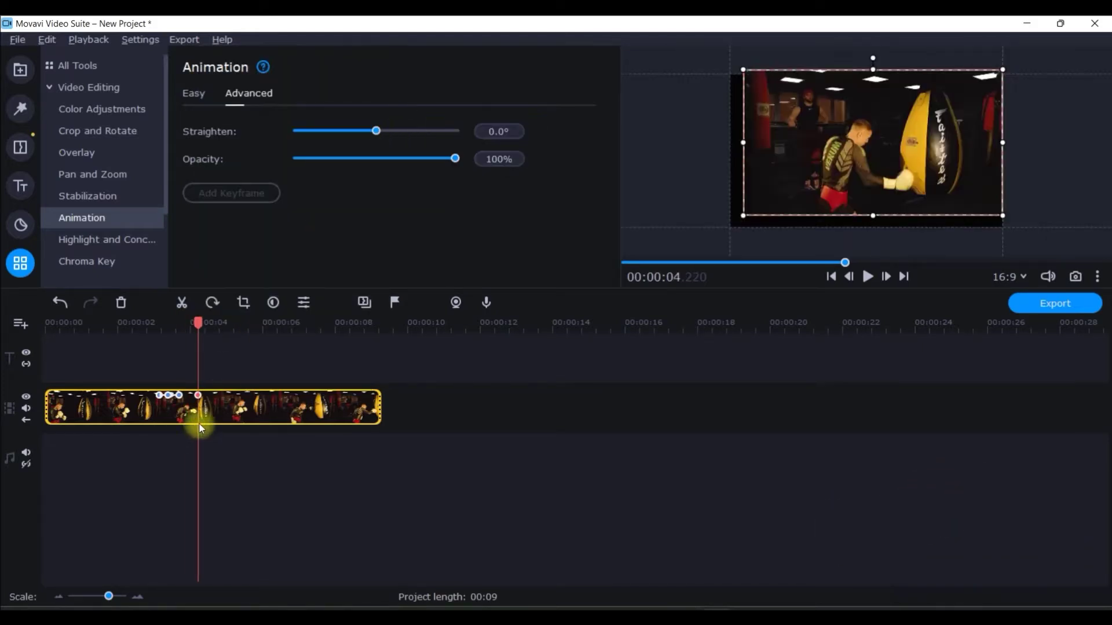
drag(192, 396, 188, 398)
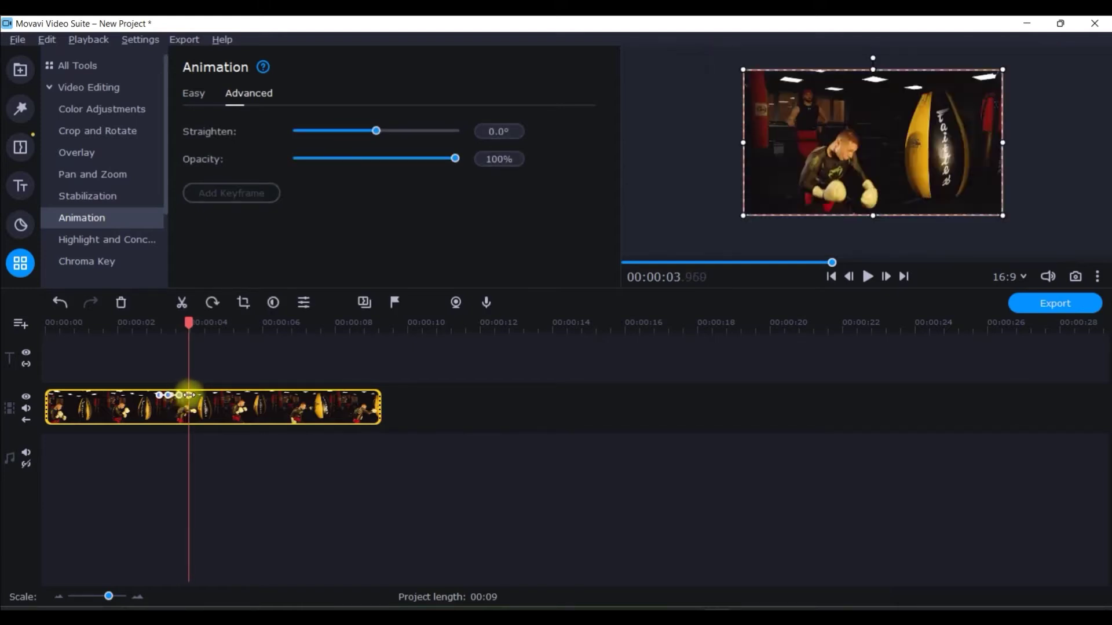
drag(736, 208, 767, 202)
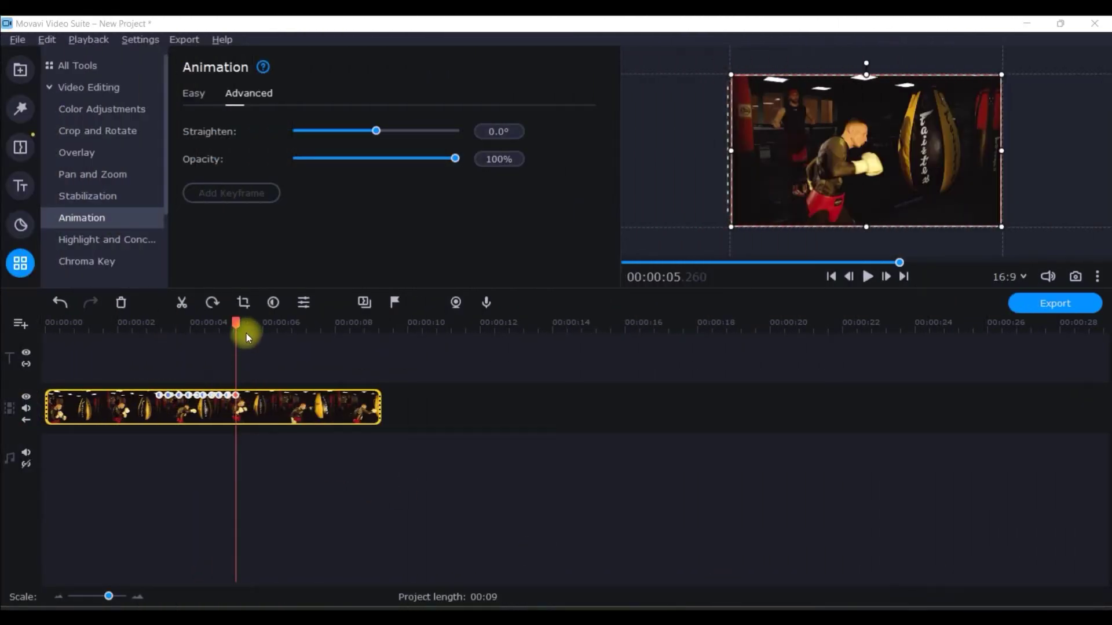
drag(237, 323, 154, 332)
Step: Split the clip at 3 seconds and about 5.2 seconds to isolate the animated middle part
right_click(157, 402)
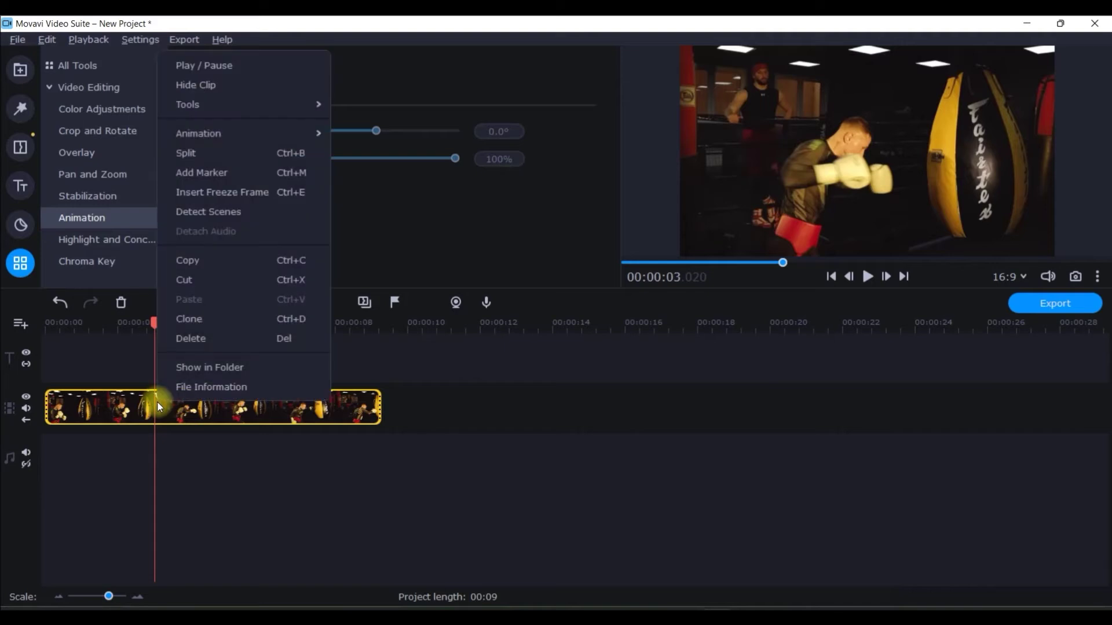
click(210, 151)
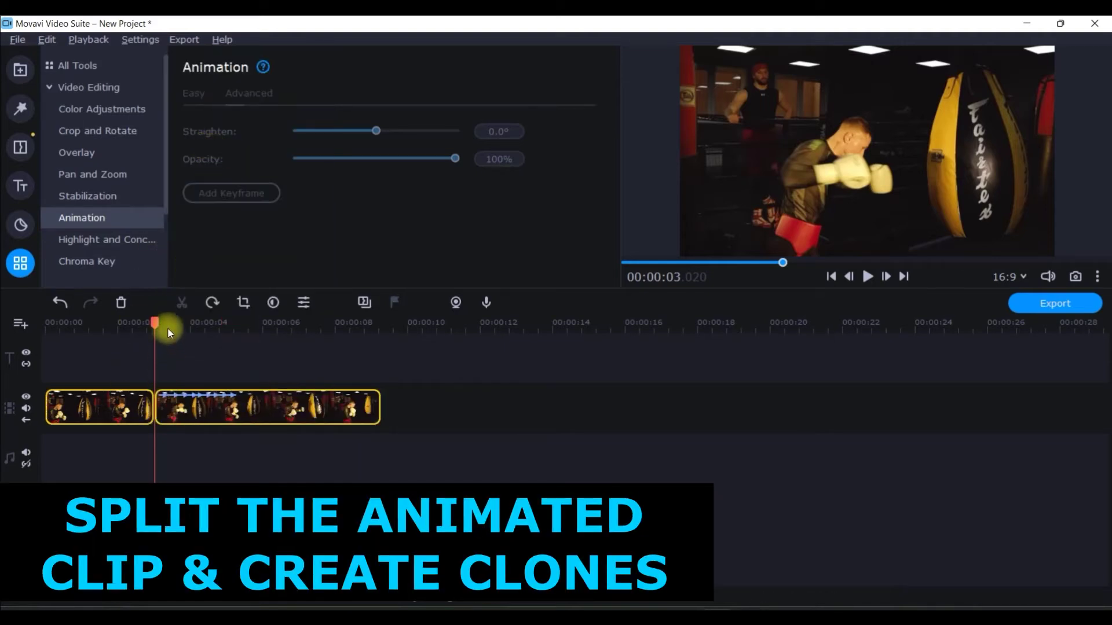
drag(158, 322, 237, 322)
right_click(248, 398)
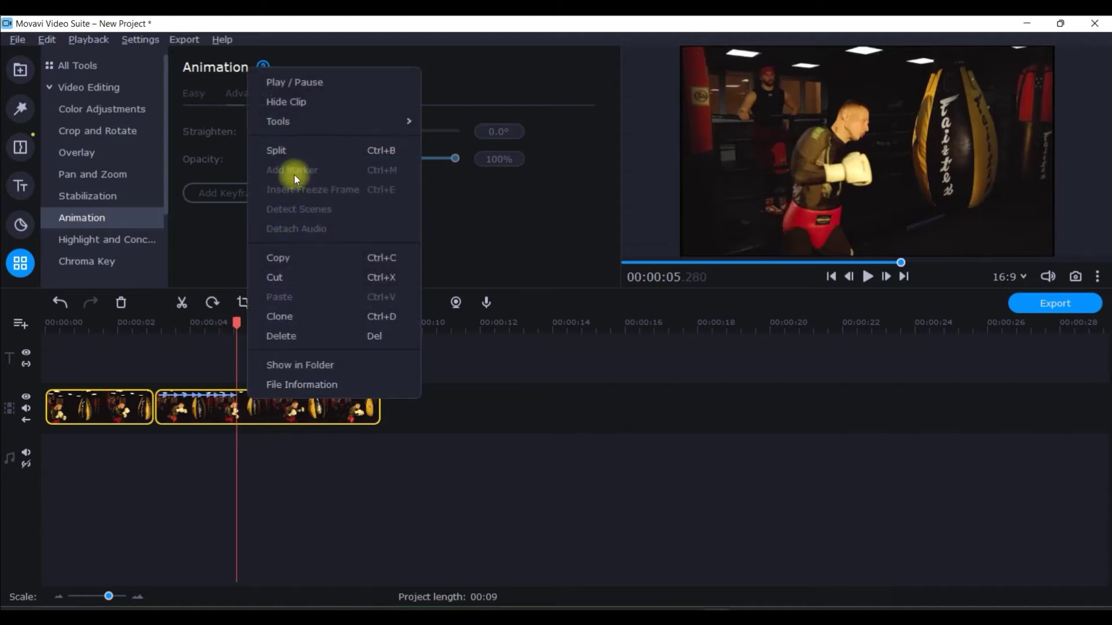
click(296, 150)
Step: Clone the middle animated clip, then clone the new copy once more
click(209, 415)
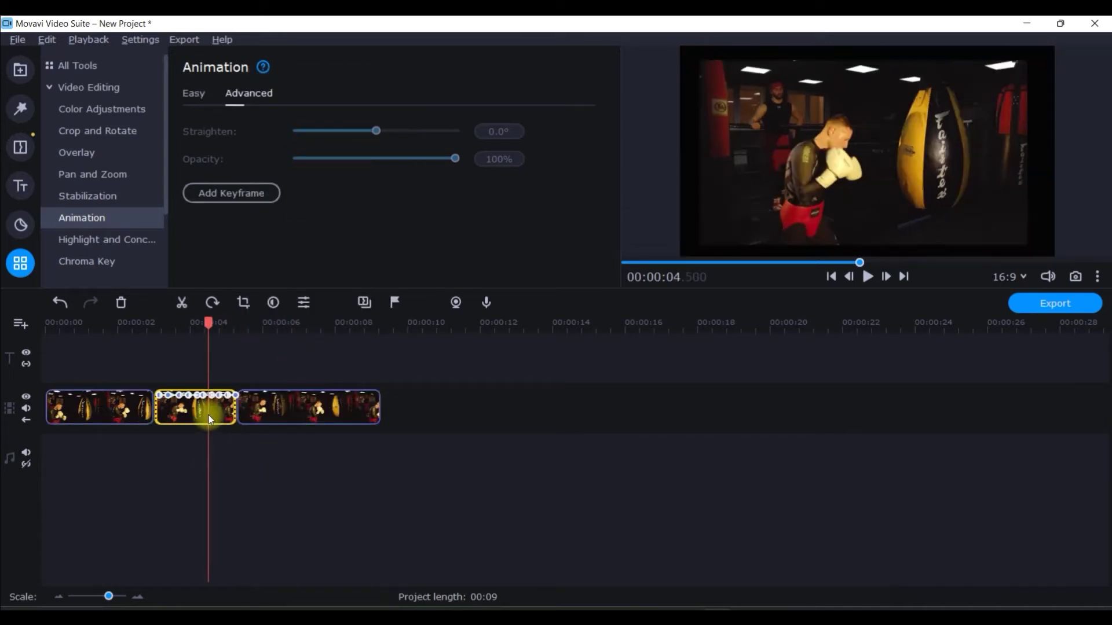
click(178, 409)
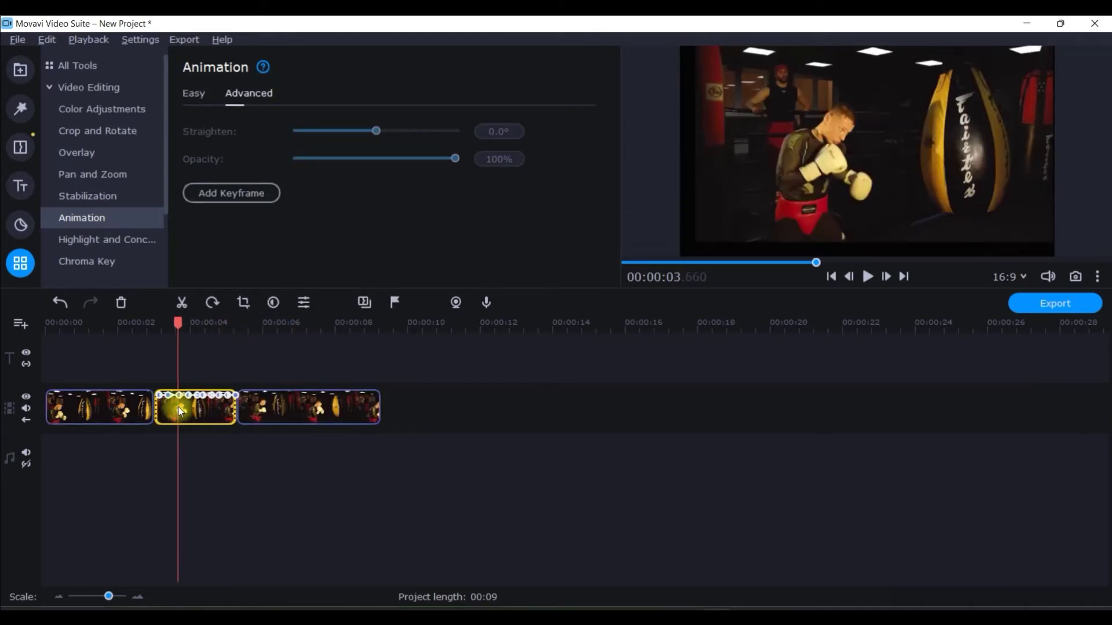
right_click(197, 411)
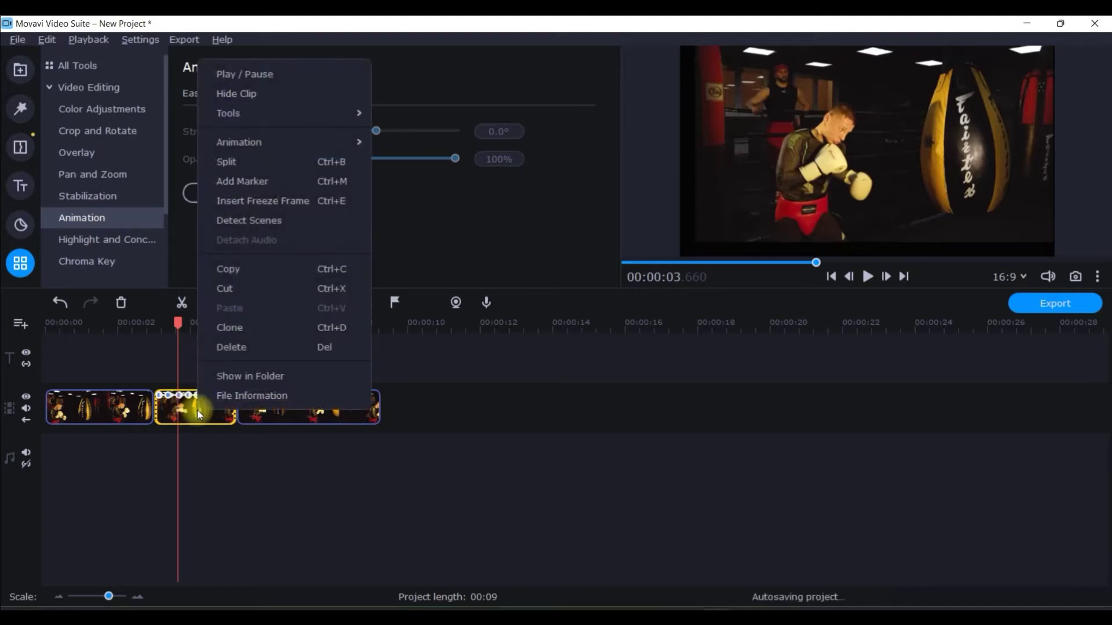
click(231, 328)
right_click(267, 416)
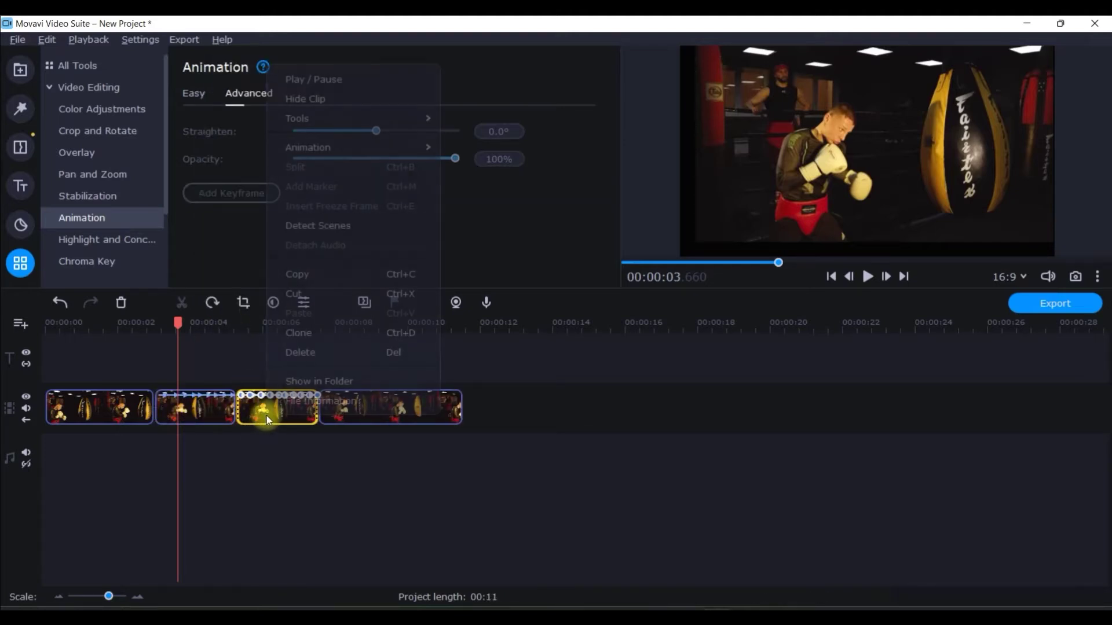
click(304, 333)
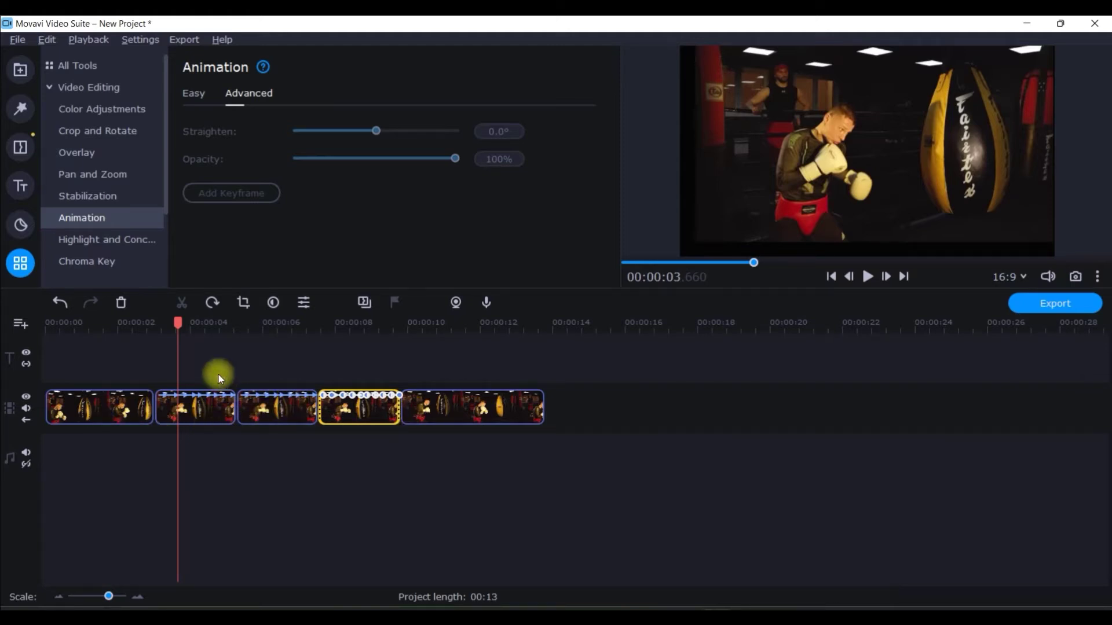
Step: Set the first clip's speed to 350% and the last clip's speed to 80%
click(109, 411)
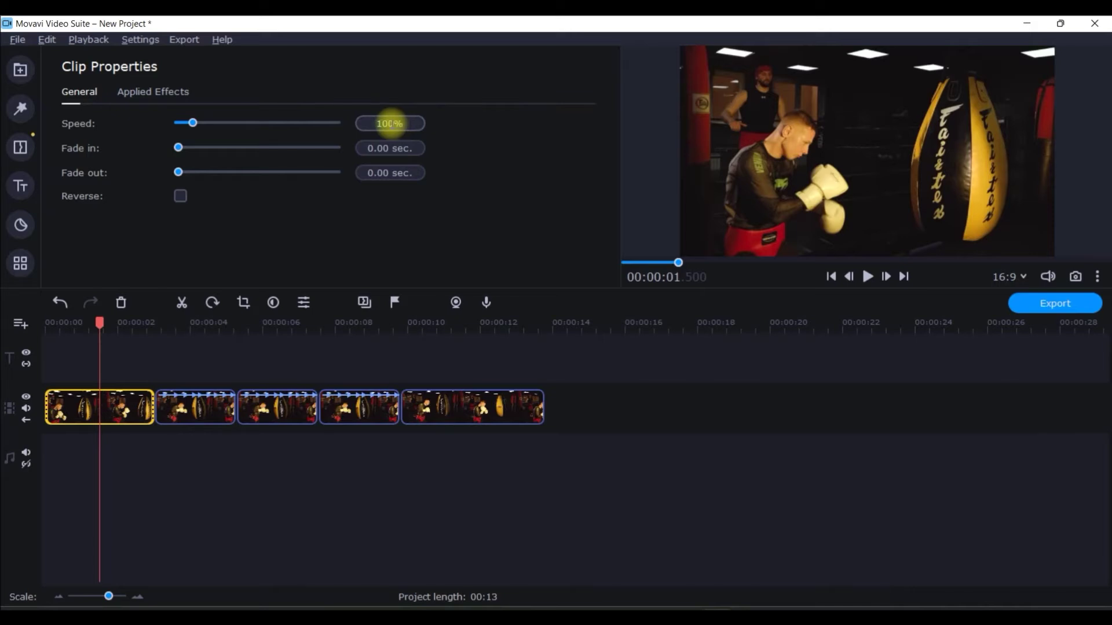
double_click(390, 123)
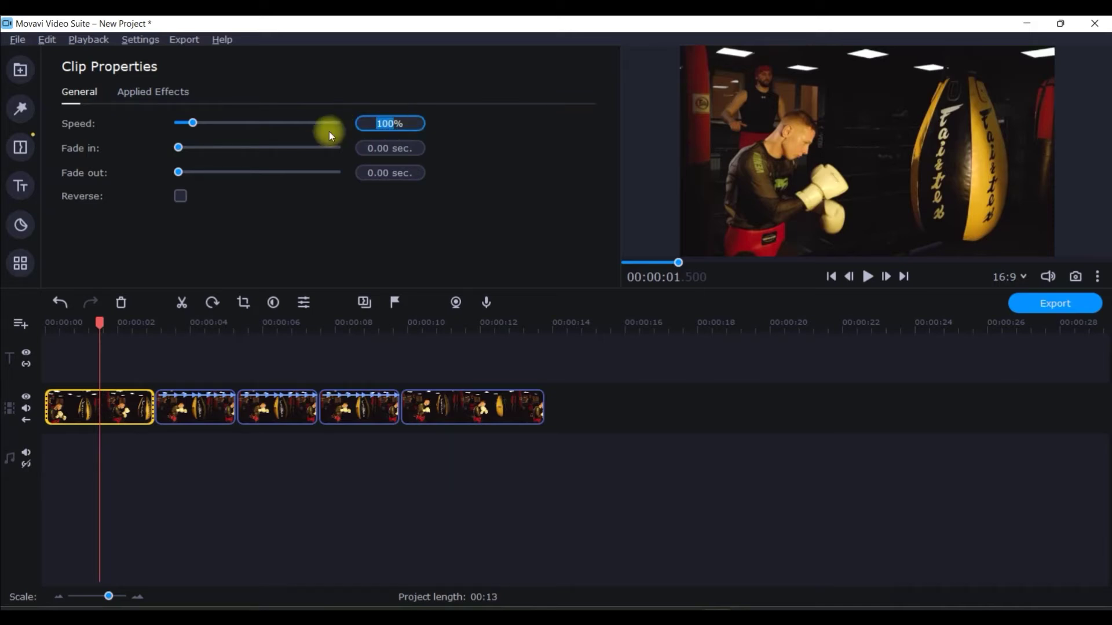
text(350)
key(Return)
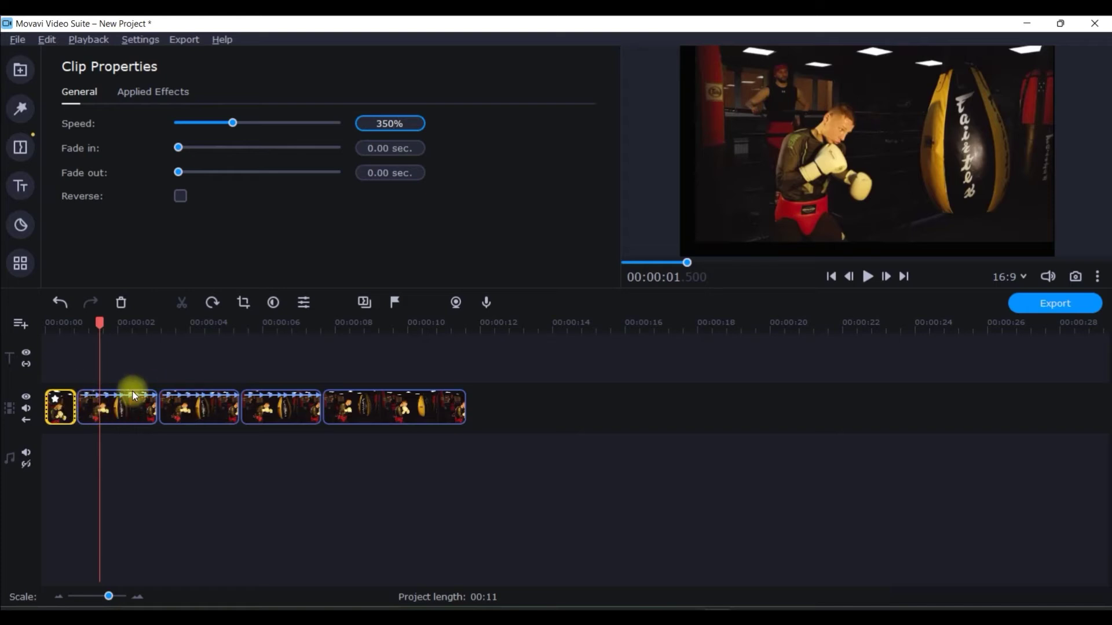
click(334, 418)
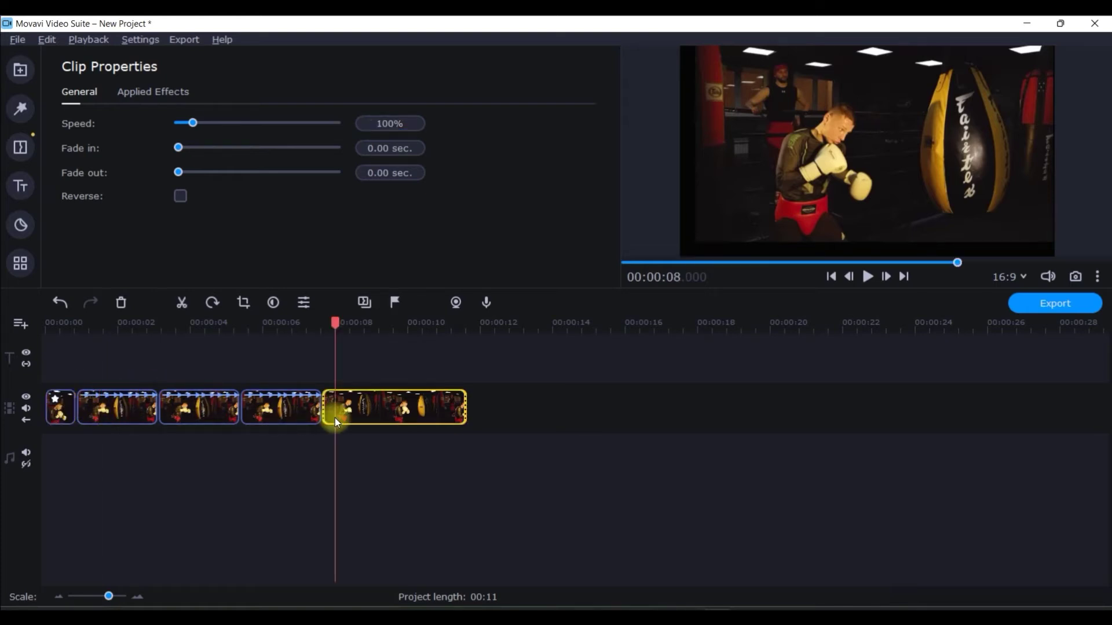
double_click(389, 123)
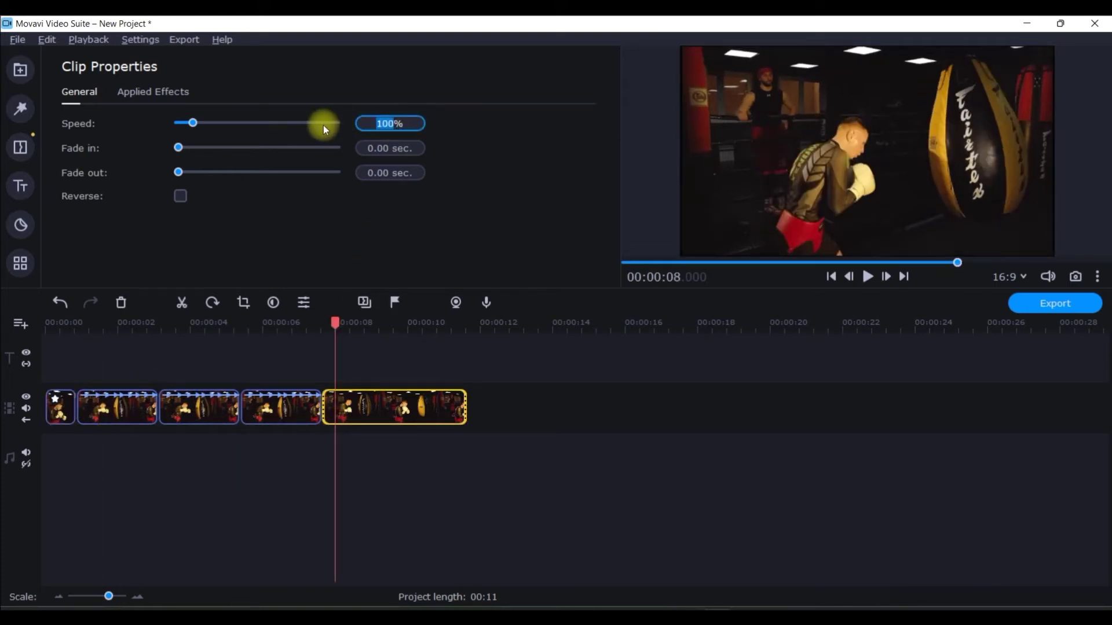
text(80)
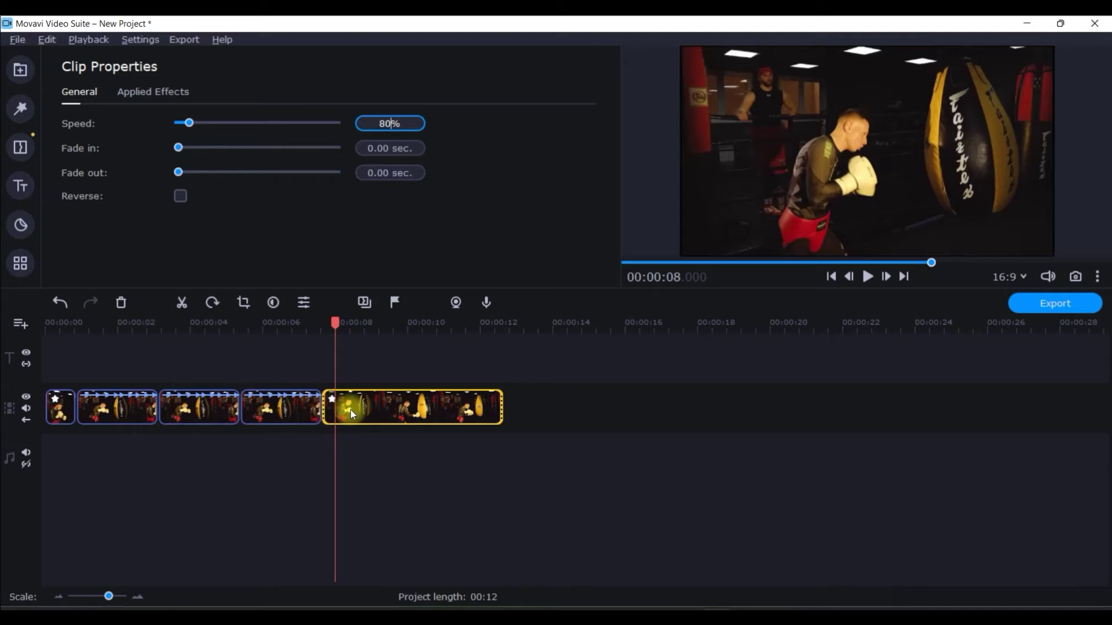
Step: Rewind to the start, check the first two clips' speeds, and select the second clip at 00:00:02.320
click(333, 317)
drag(334, 316, 12, 322)
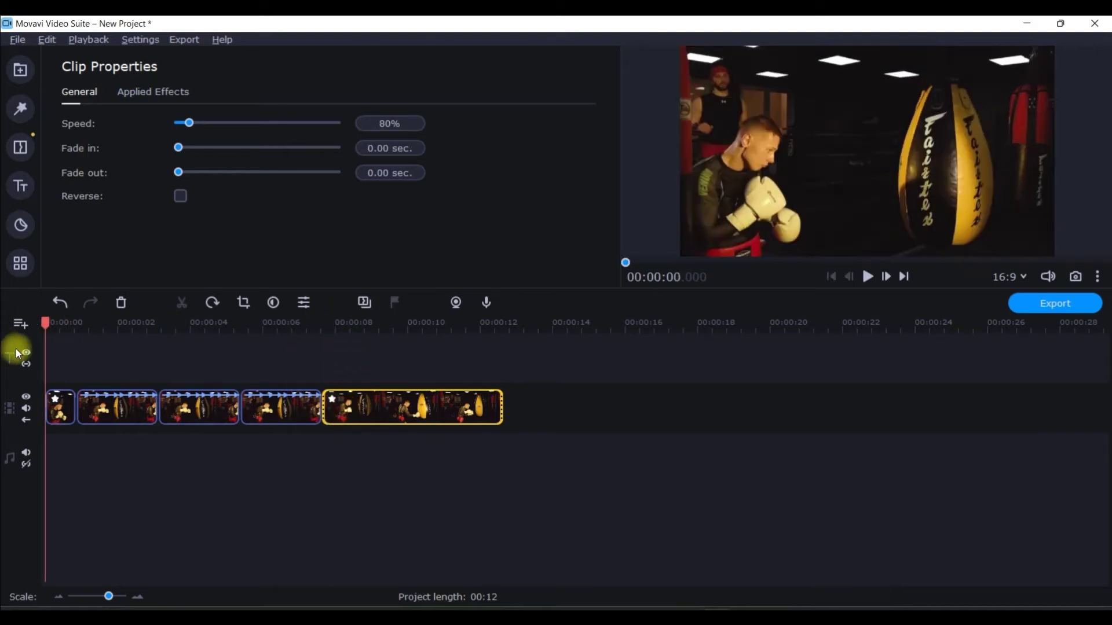
click(100, 412)
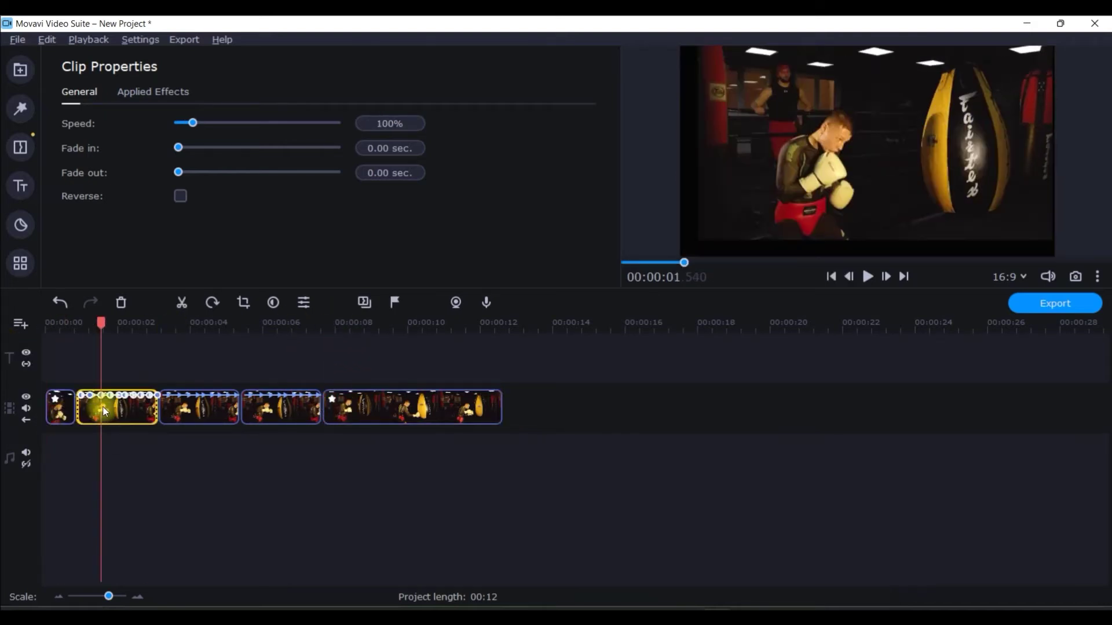
click(67, 416)
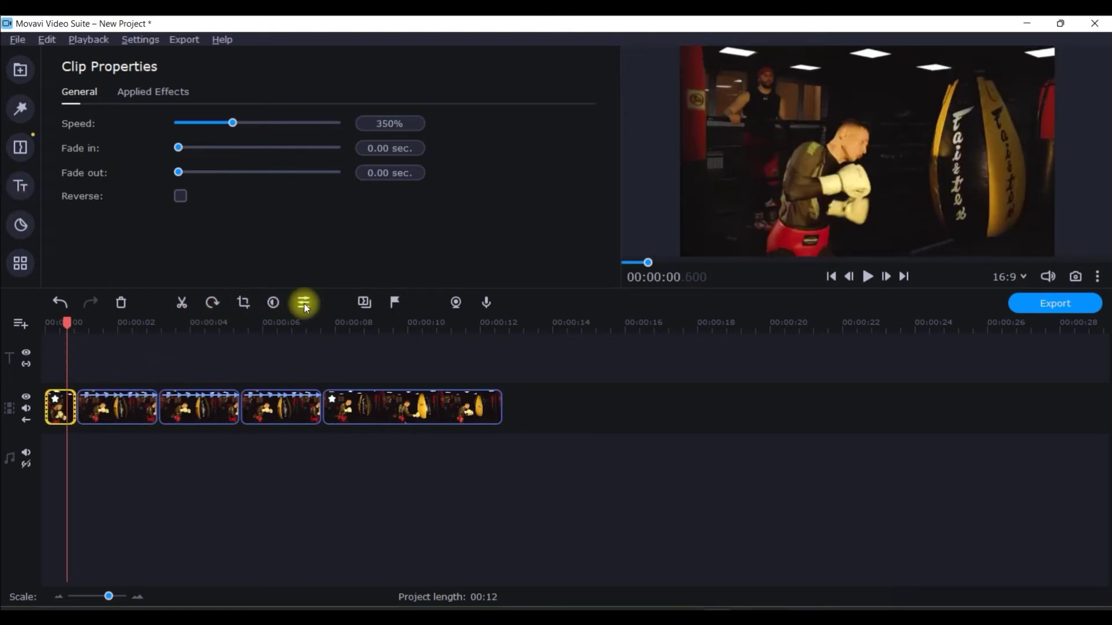
click(109, 411)
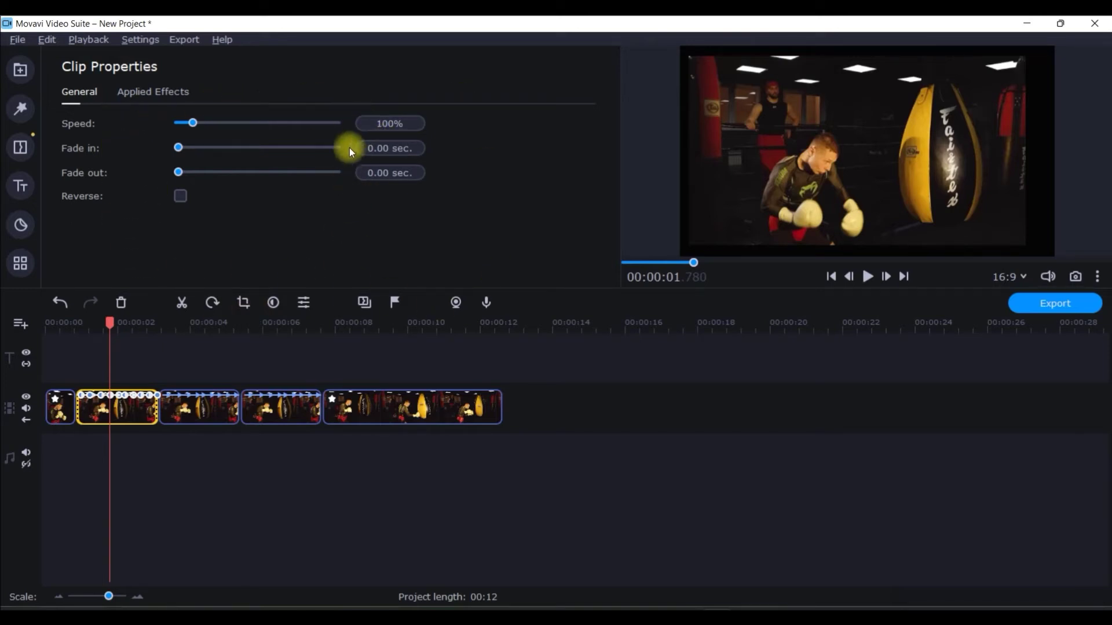
drag(107, 327, 48, 328)
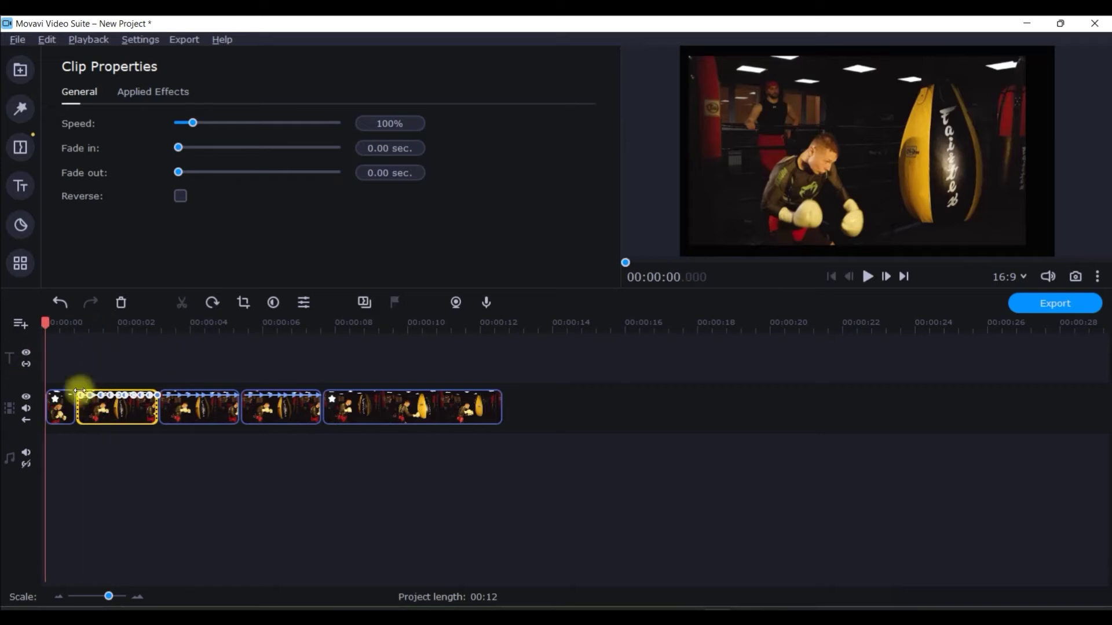
click(130, 414)
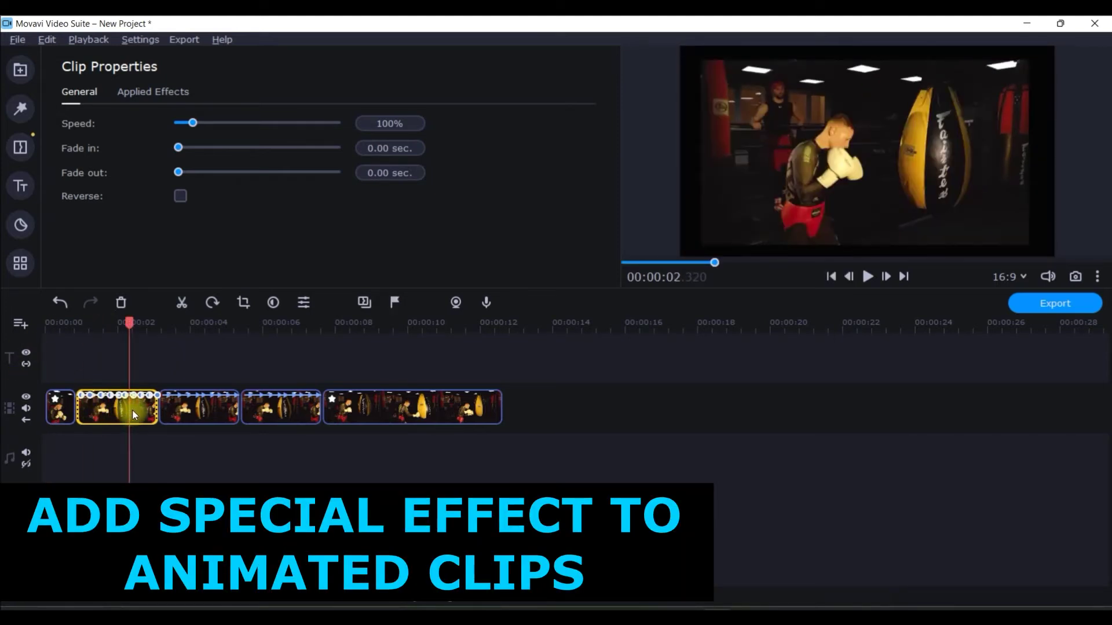
click(26, 102)
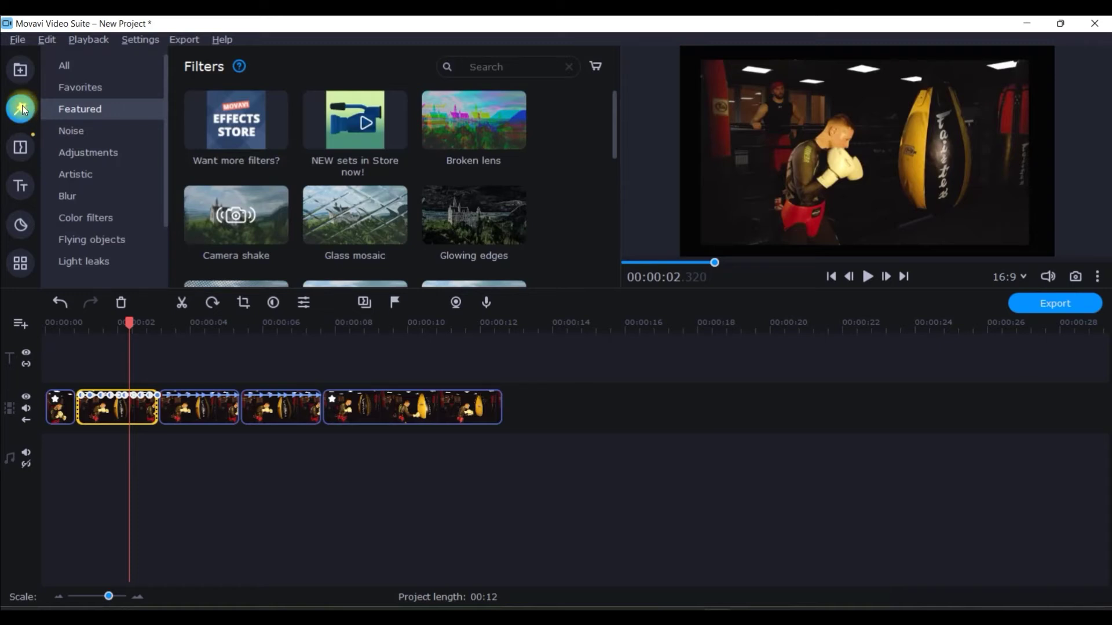
Step: Add the Broken lens filter to the favourite filters
click(327, 157)
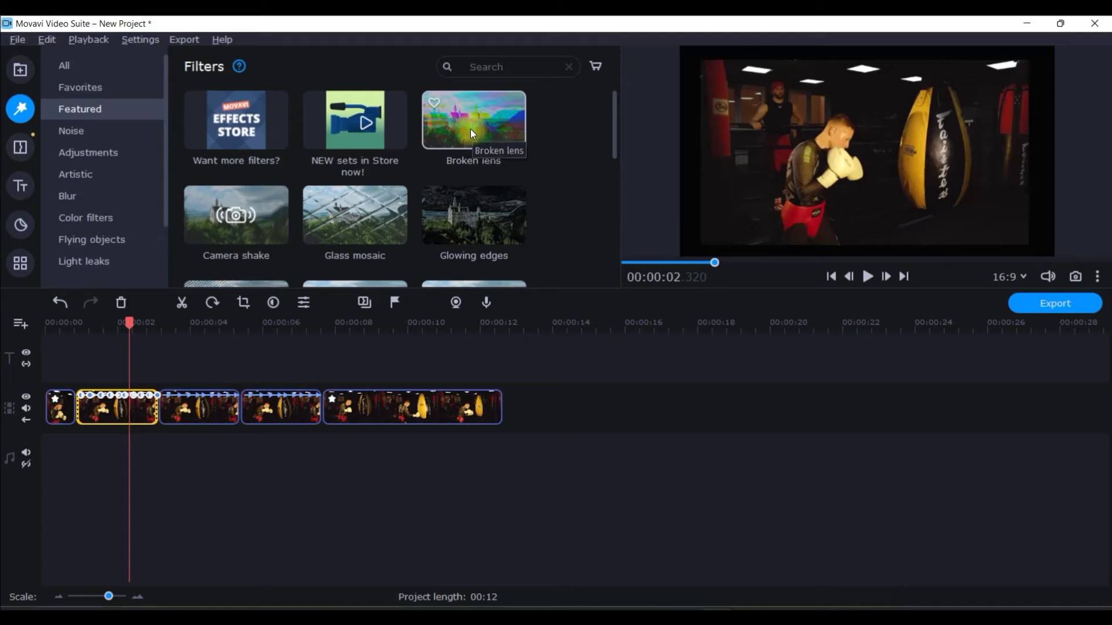
drag(471, 127, 484, 115)
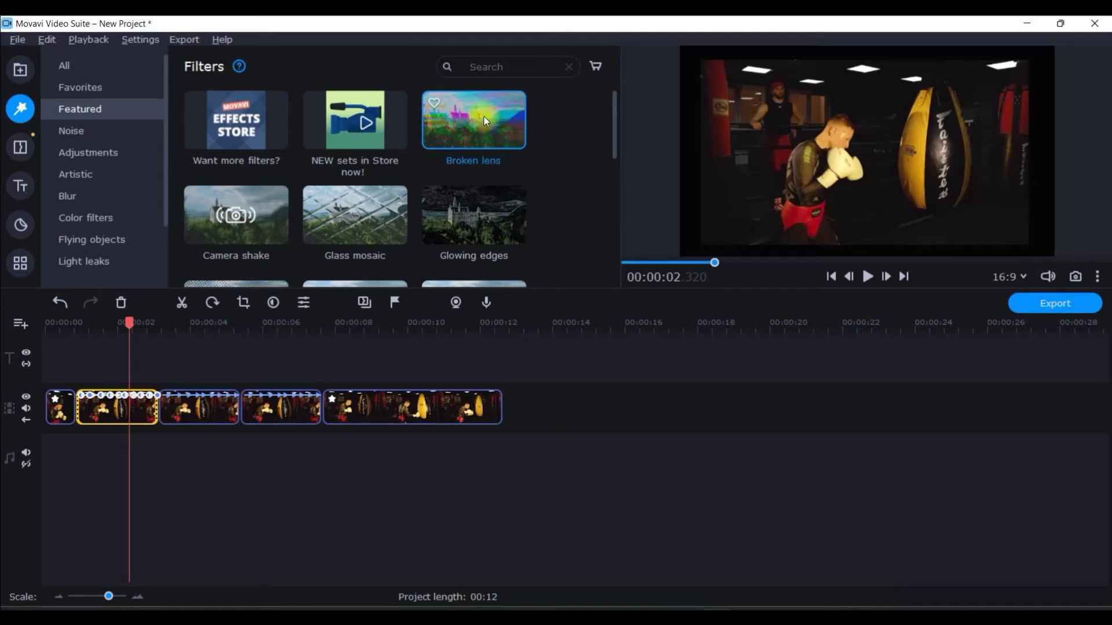
click(436, 103)
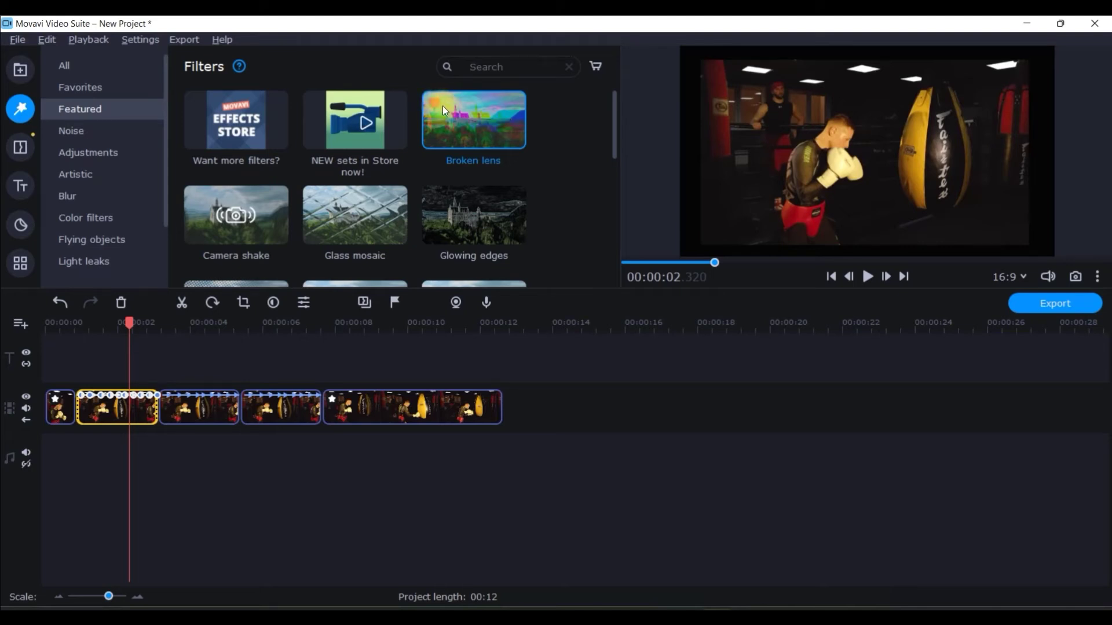
click(90, 88)
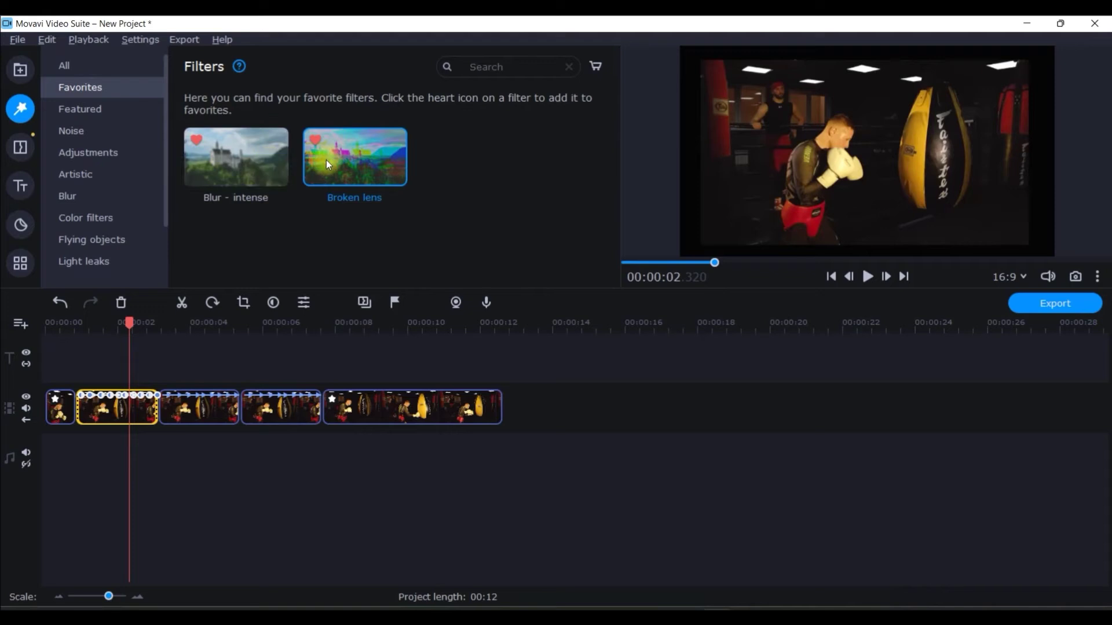
click(91, 110)
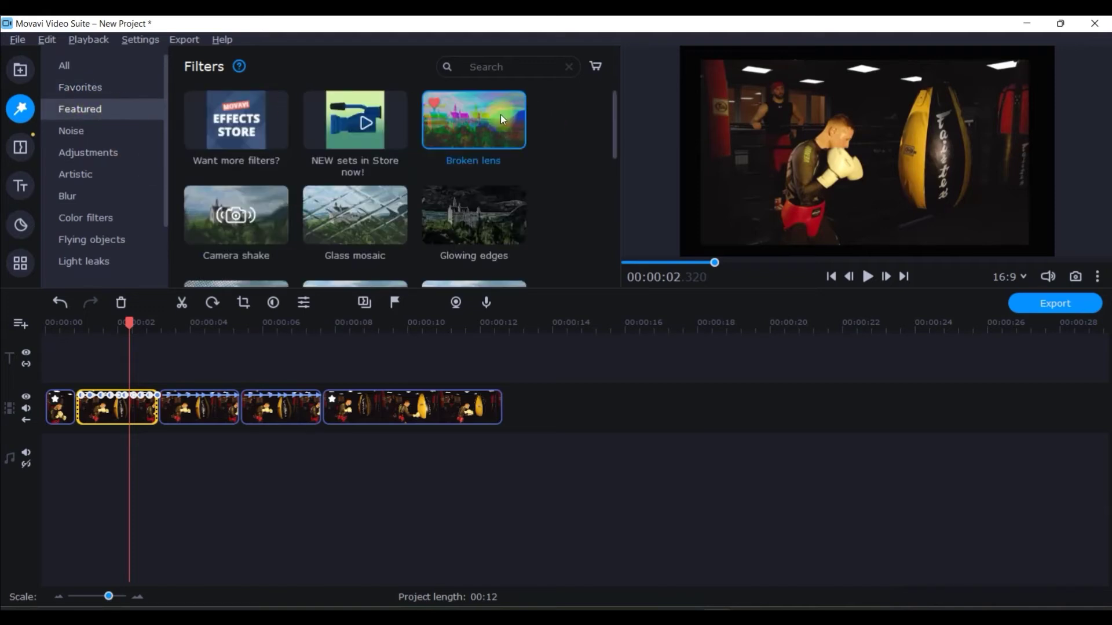
Step: Apply Broken lens to the second clip and lower its strength to about 19%
drag(500, 113, 92, 402)
click(88, 399)
drag(440, 131, 435, 138)
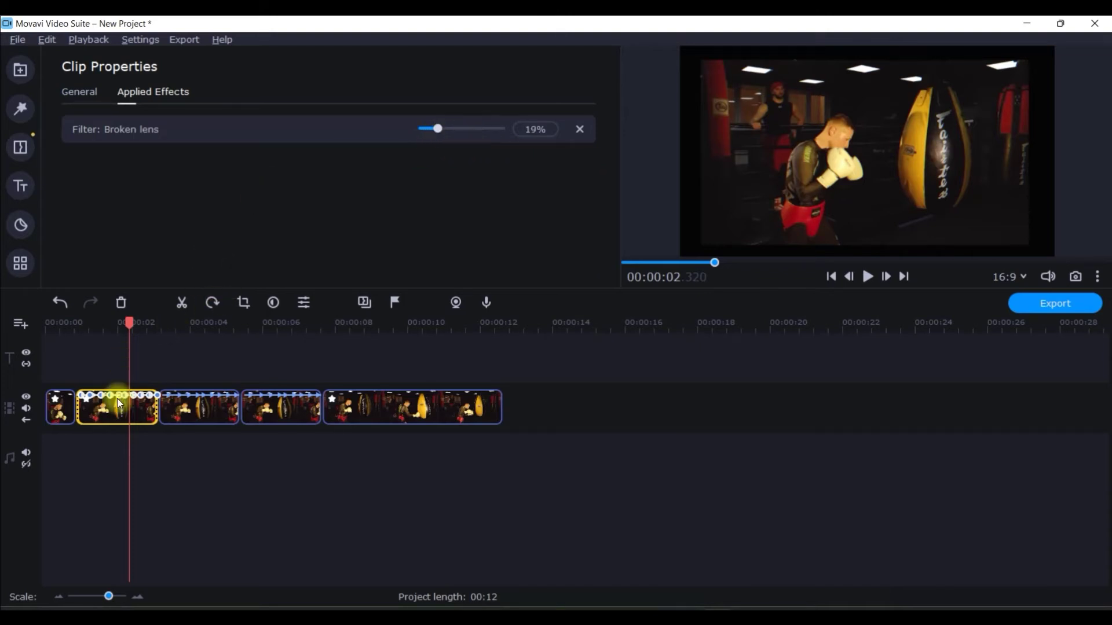
click(269, 412)
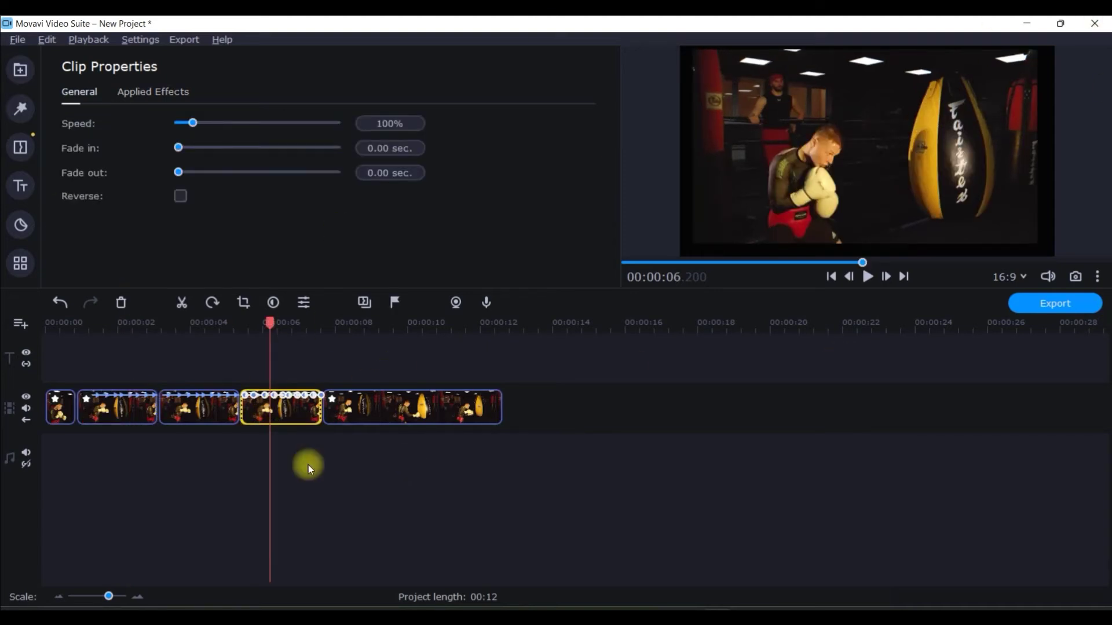
Step: Preview the Camera shake filter and apply it to the fourth clip
click(202, 407)
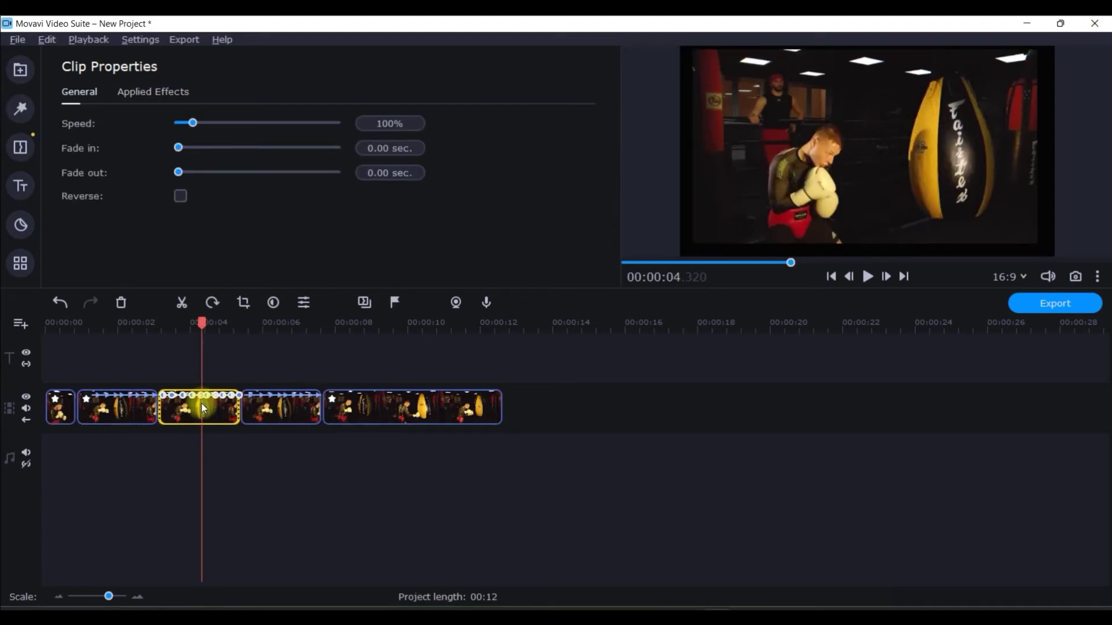
click(297, 415)
click(21, 115)
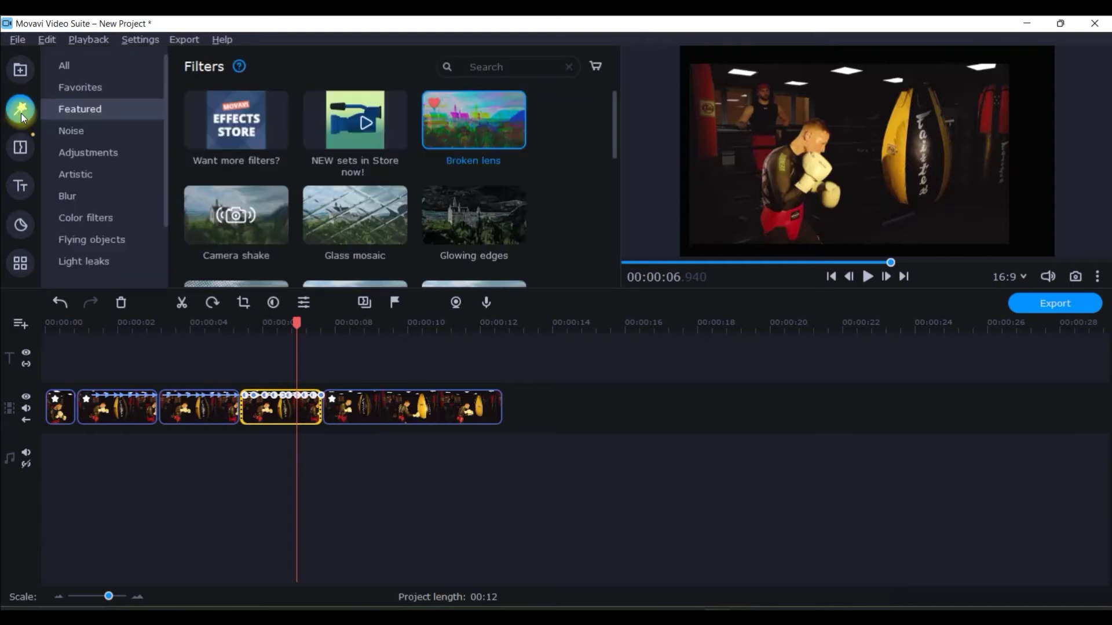
click(247, 216)
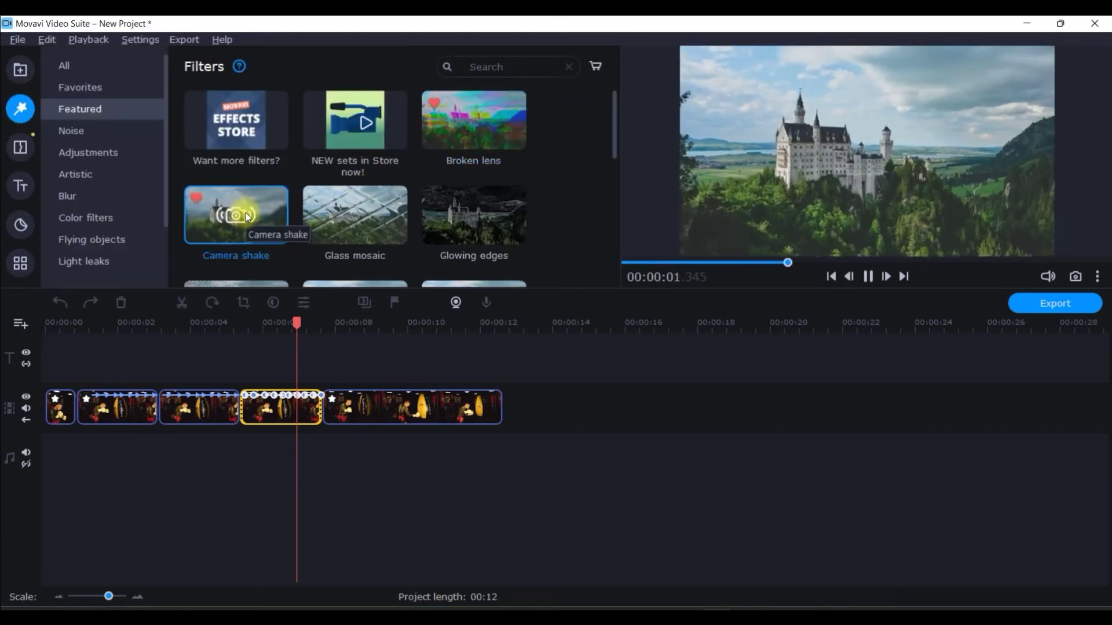
drag(247, 217, 251, 402)
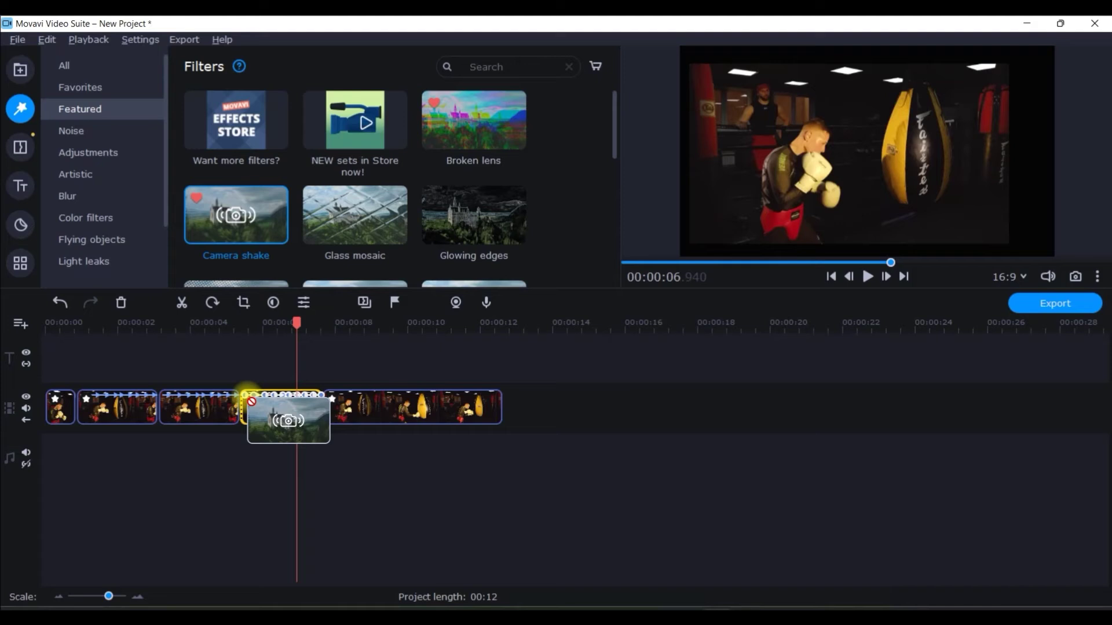
drag(251, 402, 255, 409)
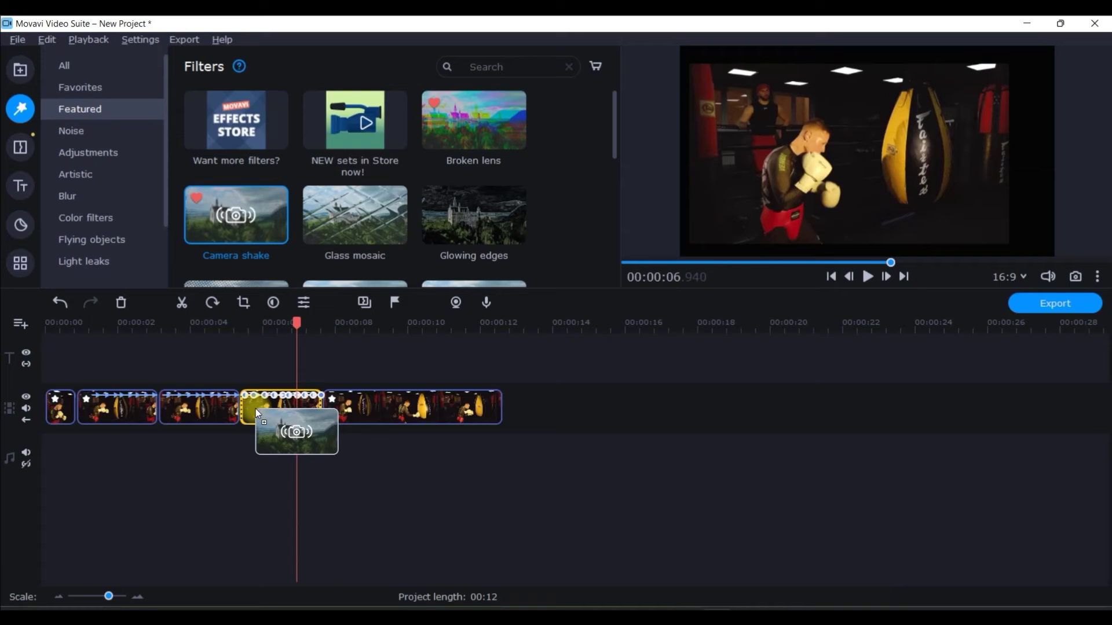
drag(255, 409, 255, 409)
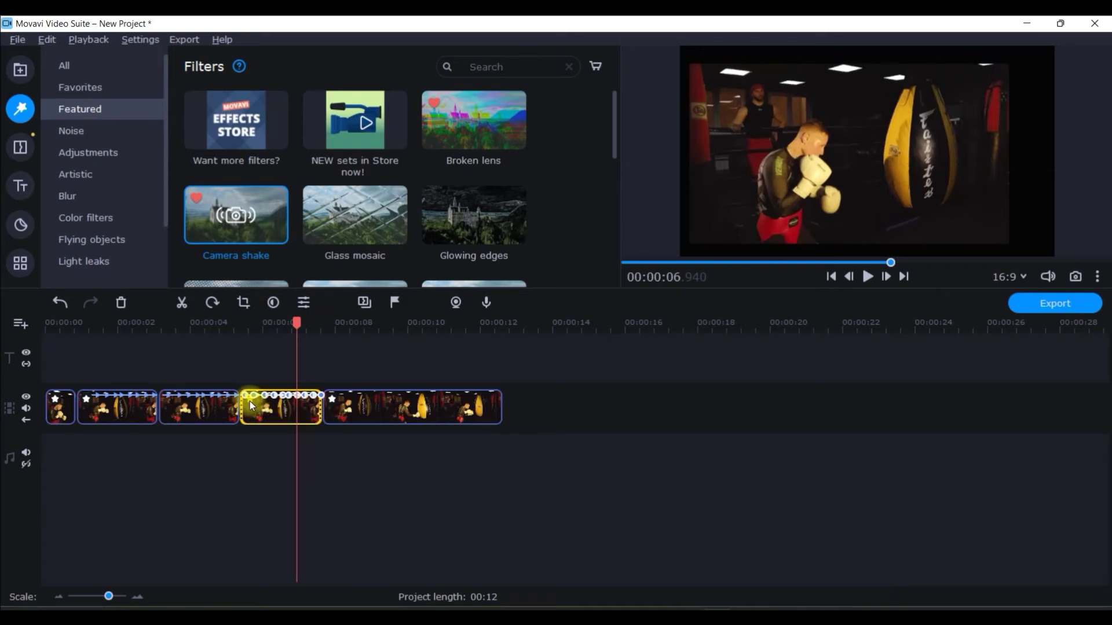
Step: Remove the Camera shake filter from the fourth clip's applied effects
click(251, 402)
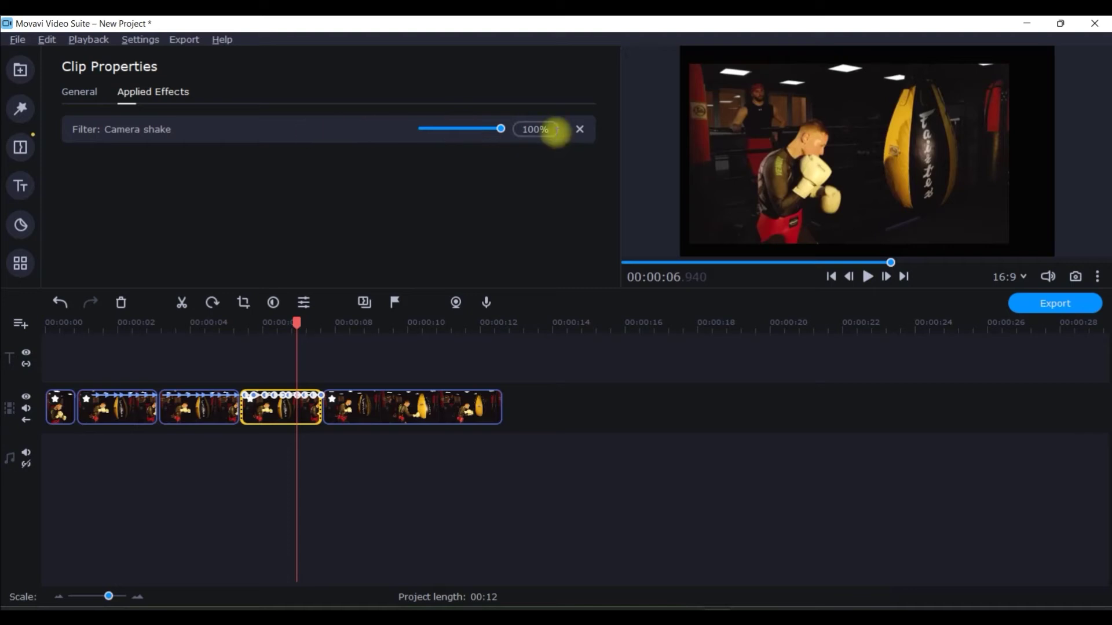
click(579, 129)
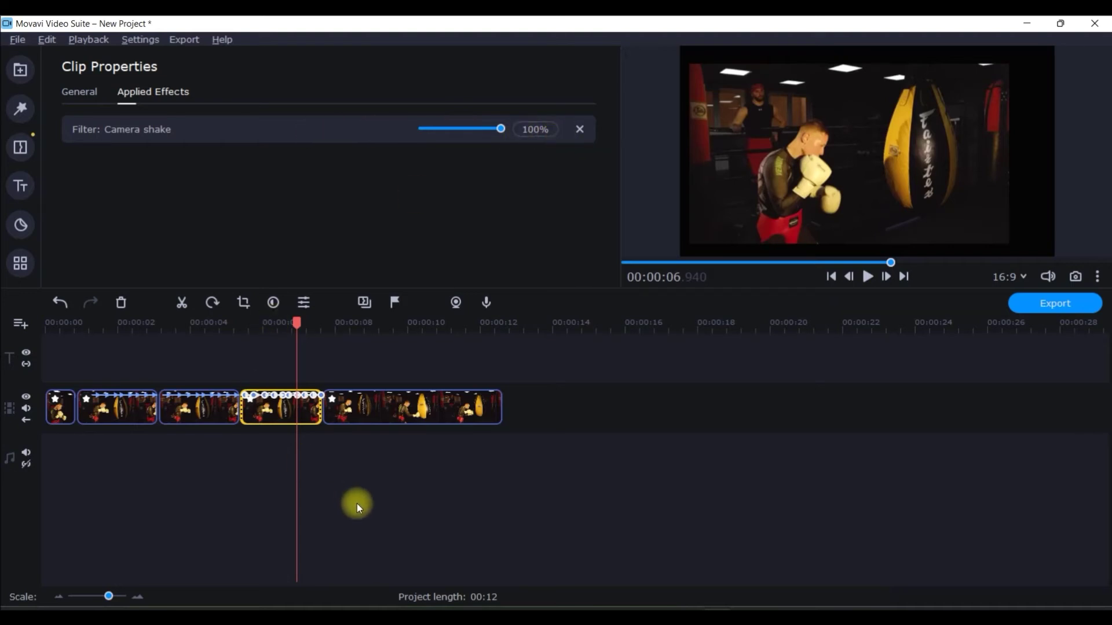
click(513, 386)
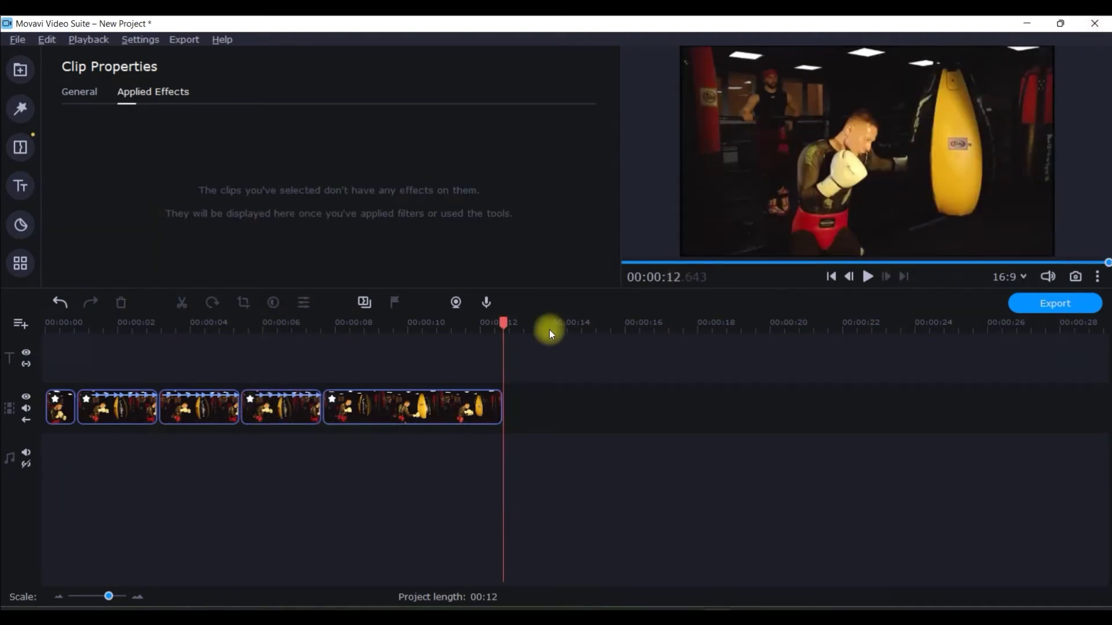
Step: Rewind the playhead to 00:00:00 and show the Media Bin with the punch sound files
drag(491, 322, 8, 322)
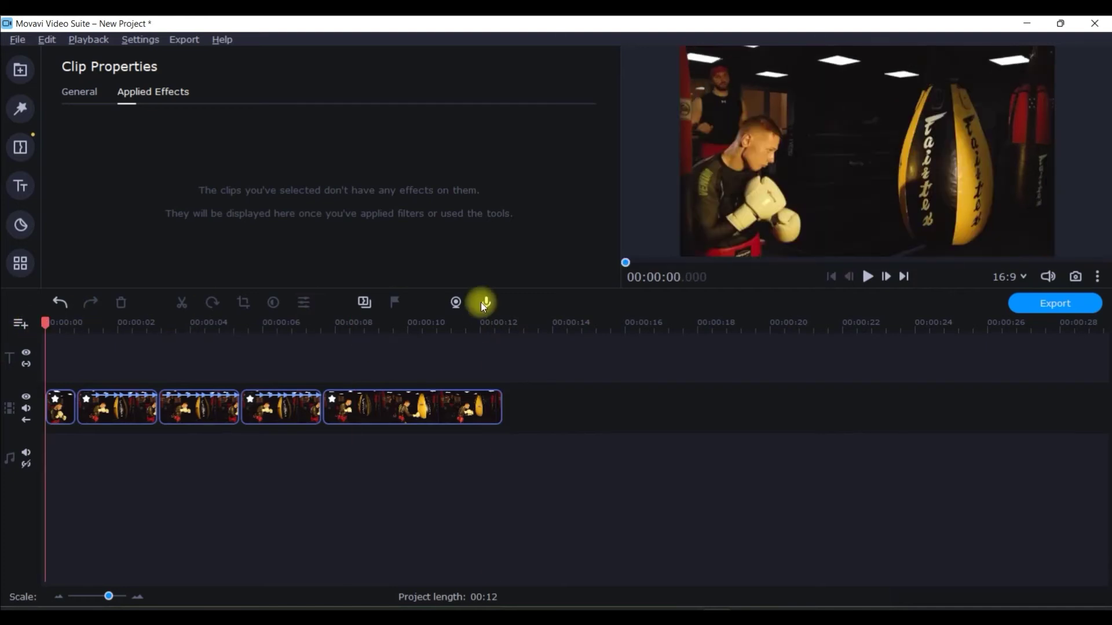
click(29, 67)
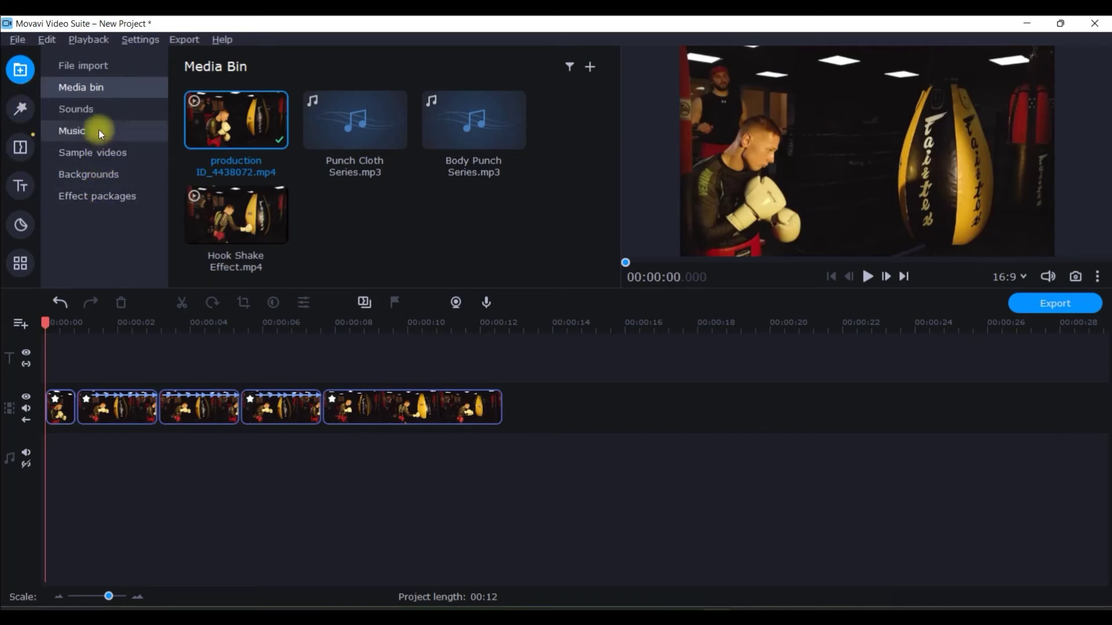
click(99, 108)
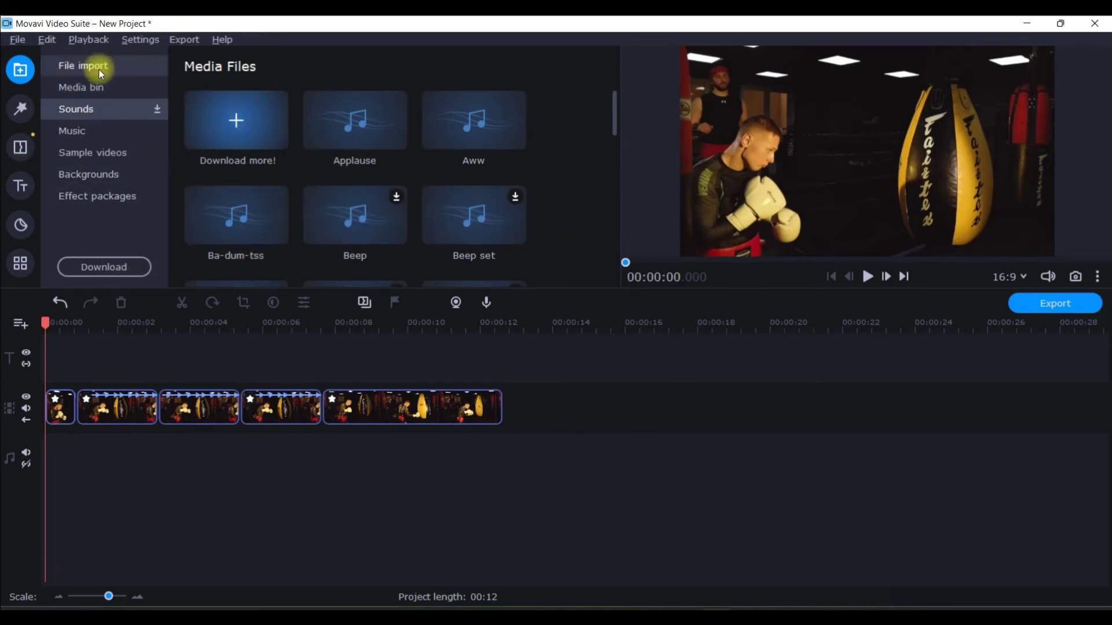
scroll(477, 142, down, 5)
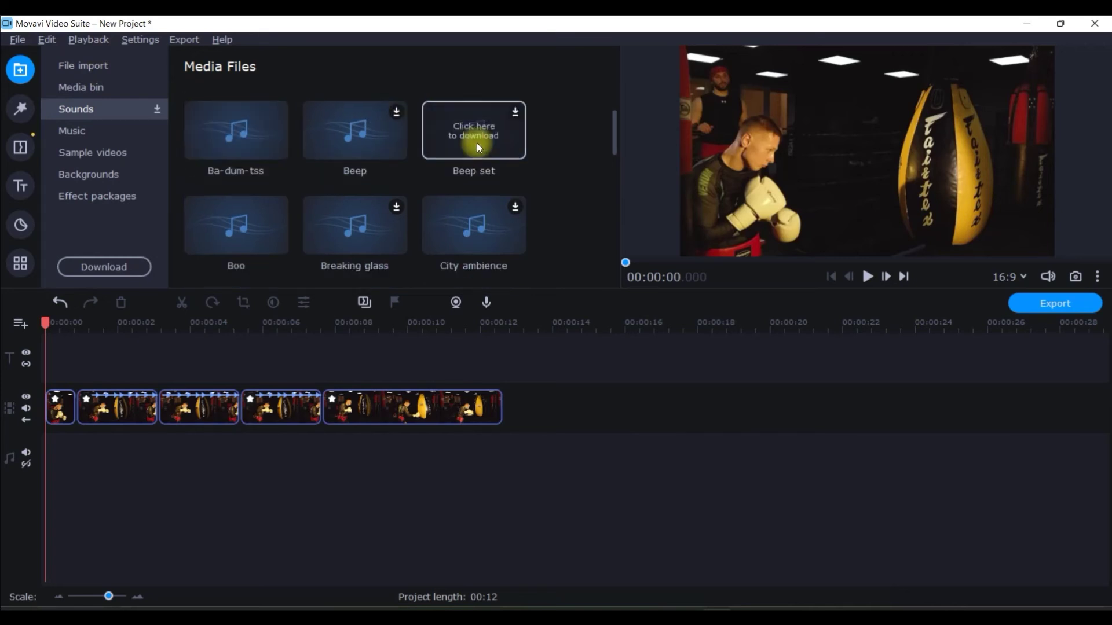
scroll(473, 226, up, 5)
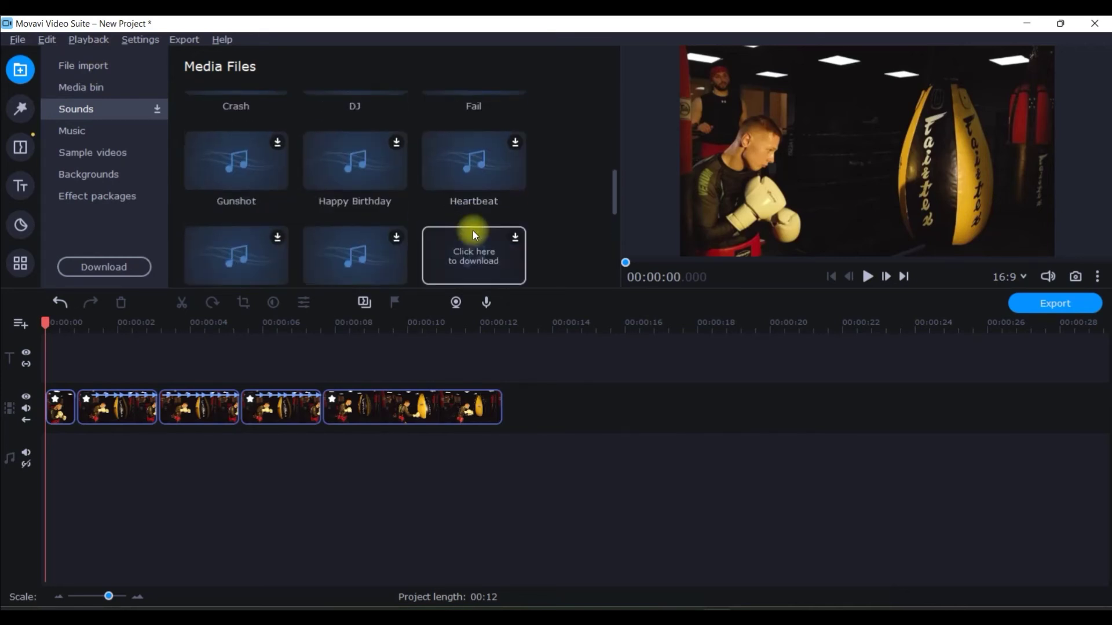
scroll(237, 128, up, 2)
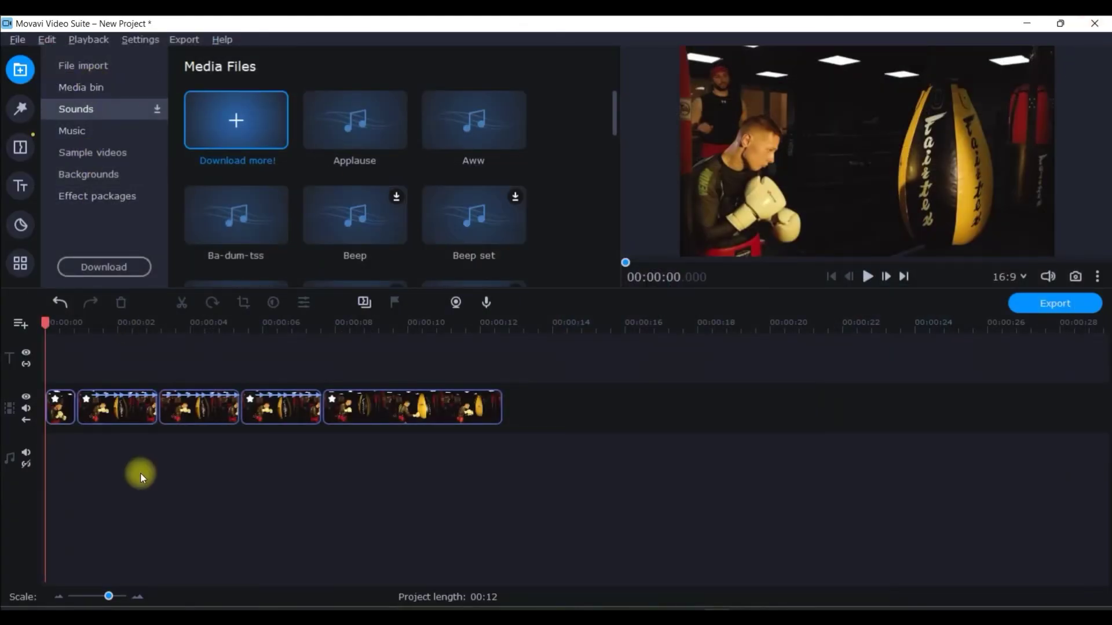
click(76, 66)
click(91, 86)
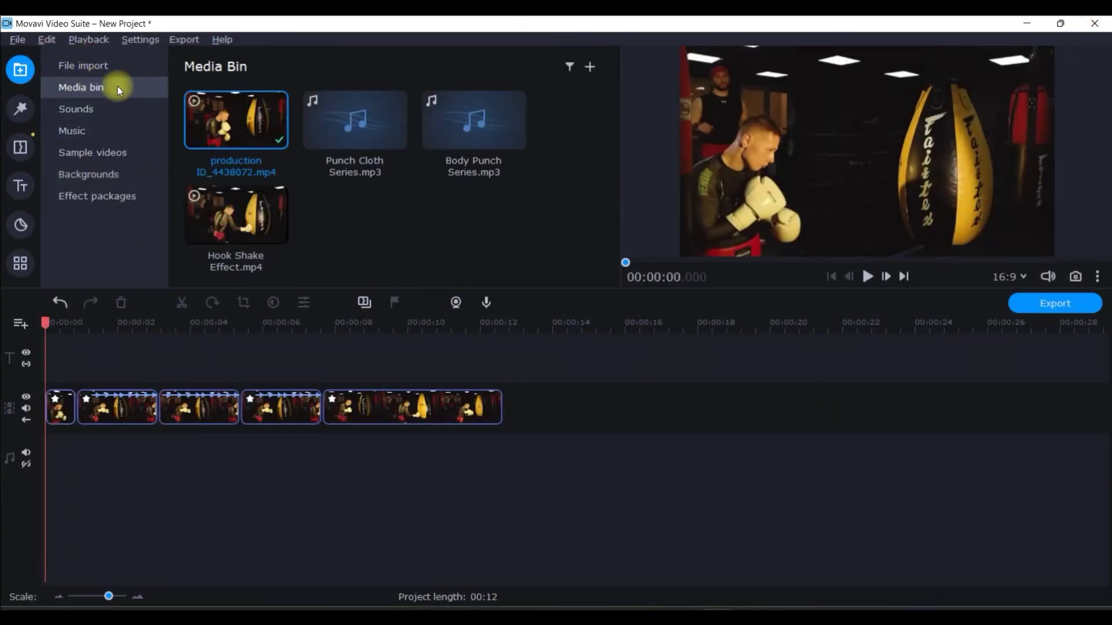
click(82, 67)
click(376, 148)
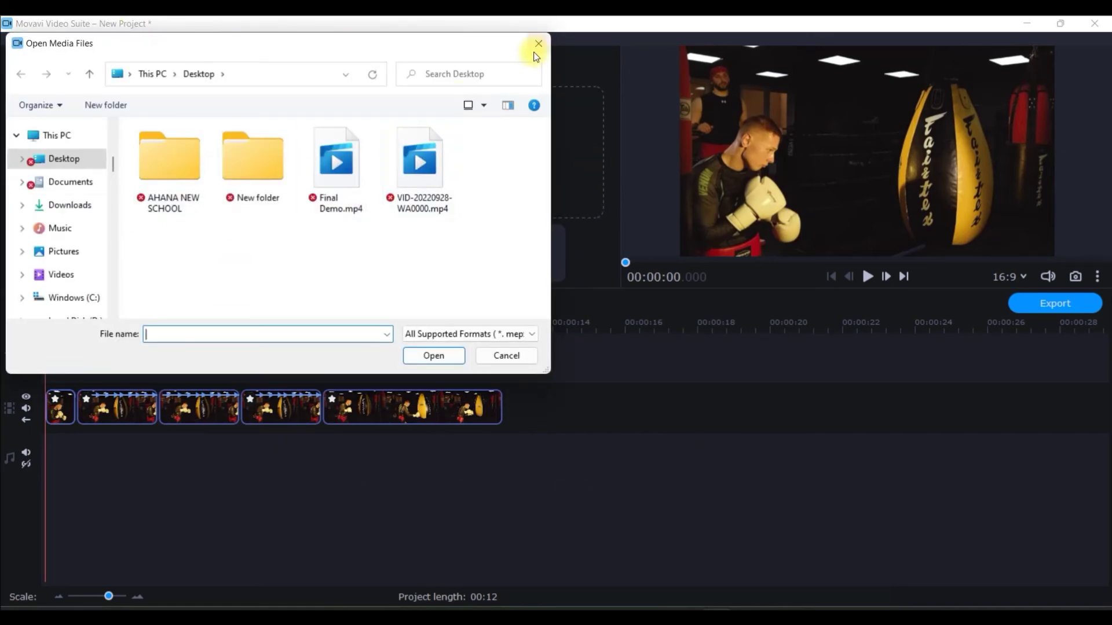
click(538, 44)
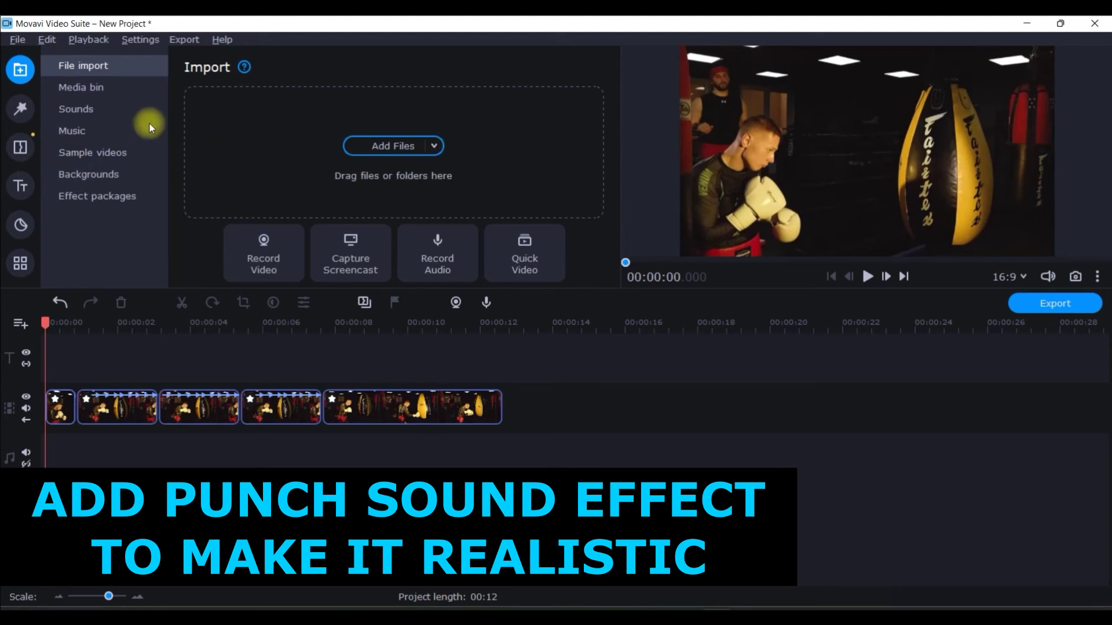
click(85, 92)
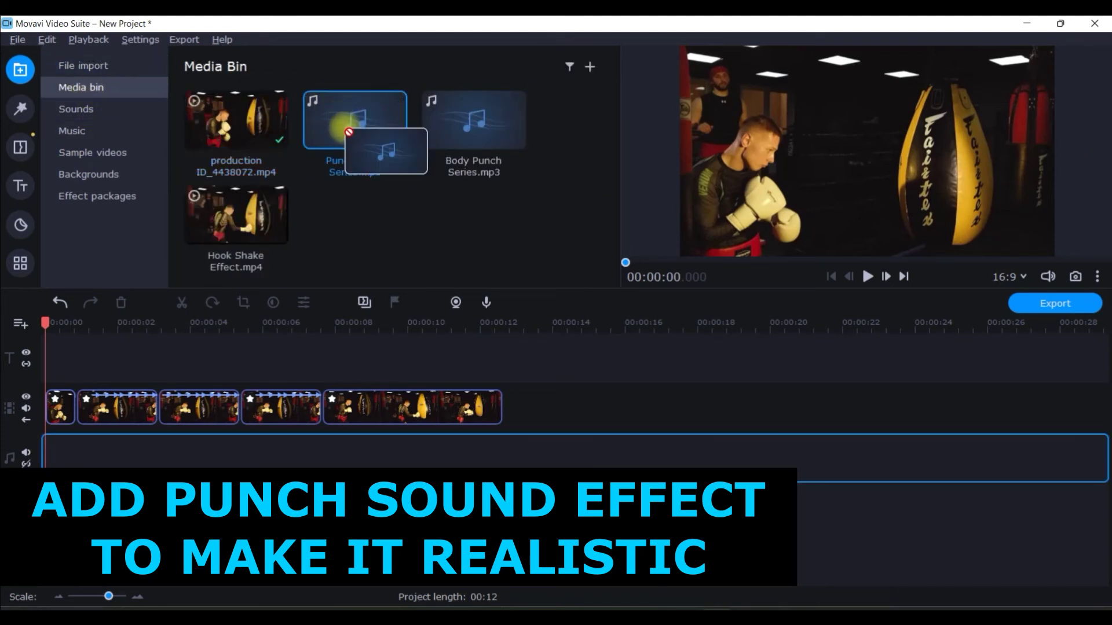
Step: Place Punch Cloth Series.mp3 at the audio track start and trim it to about 0.9 s
drag(348, 131, 46, 432)
click(119, 467)
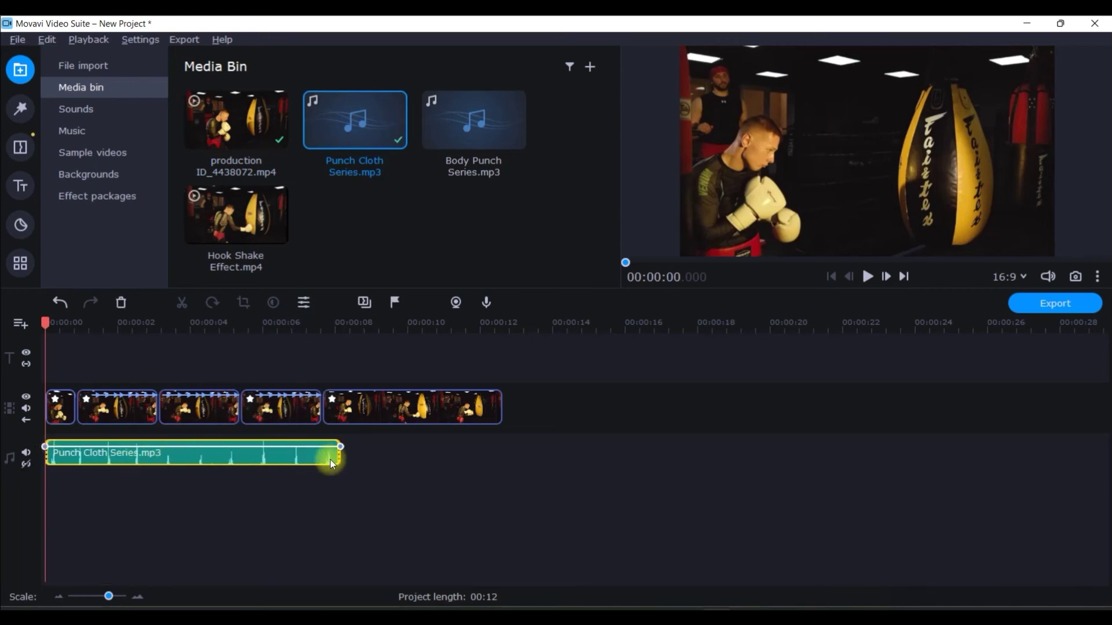
drag(331, 463, 79, 466)
Step: Add a second Punch Cloth Series.mp3 after it and set its speed to 350%
drag(401, 92, 74, 438)
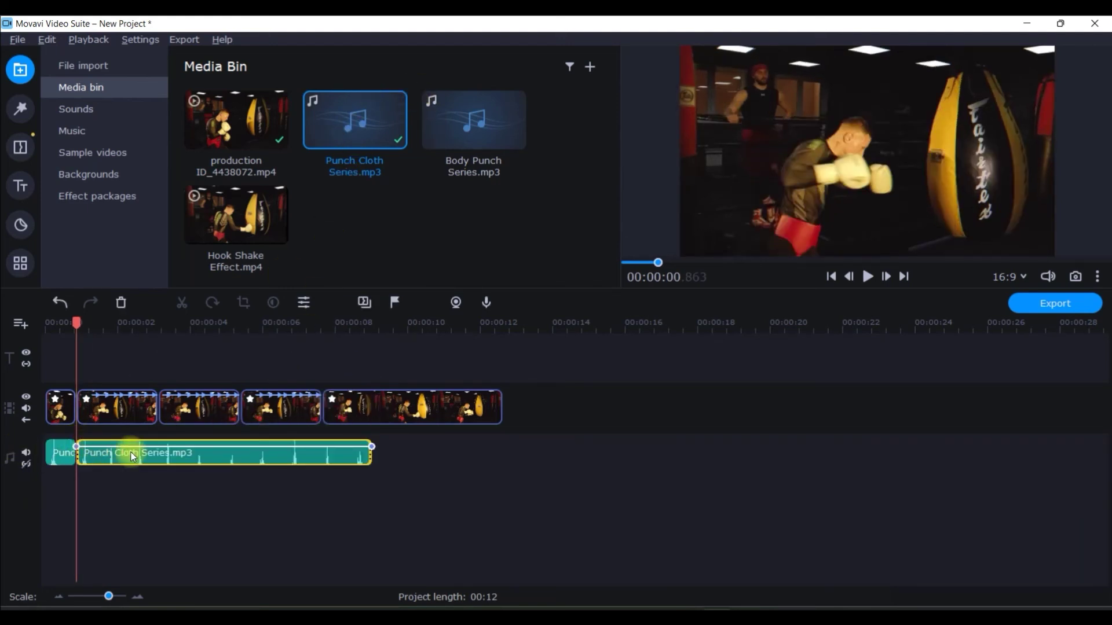
double_click(135, 453)
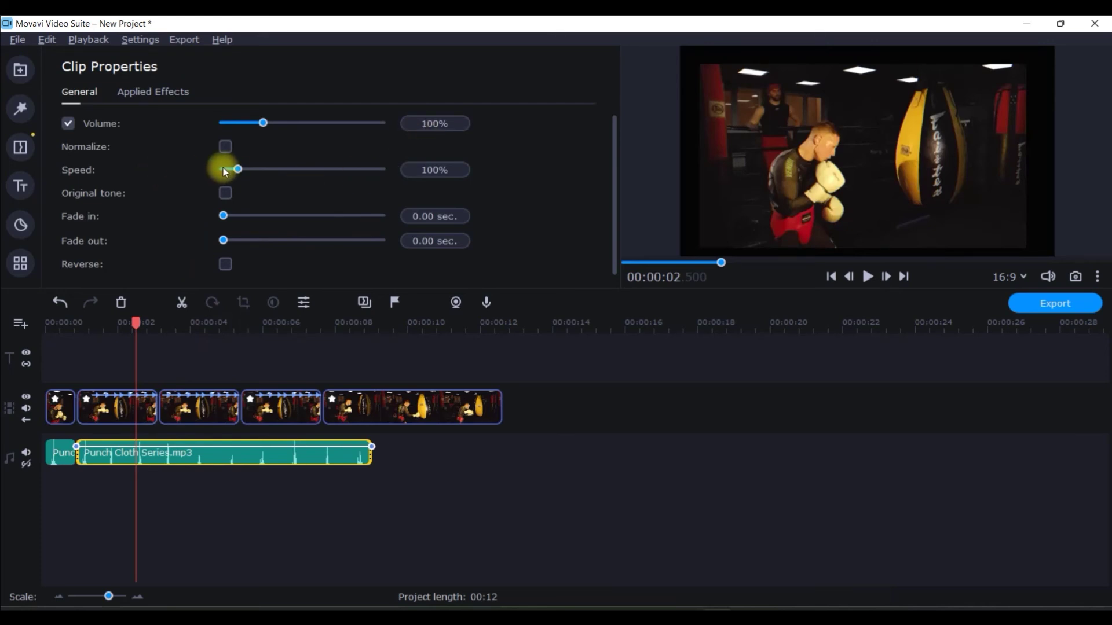
click(439, 170)
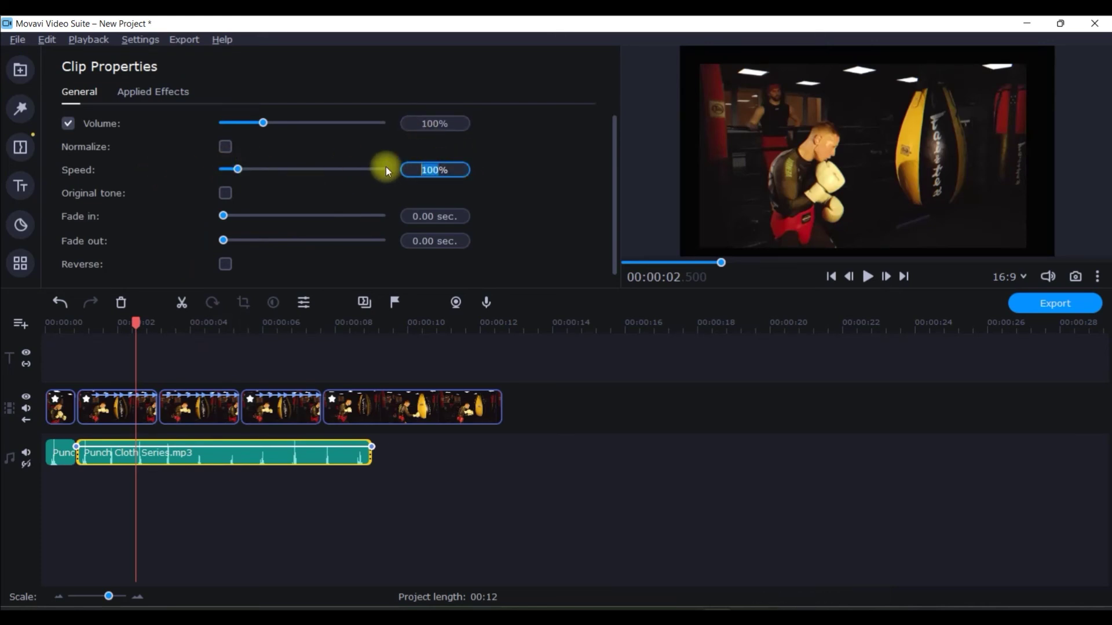
text(350)
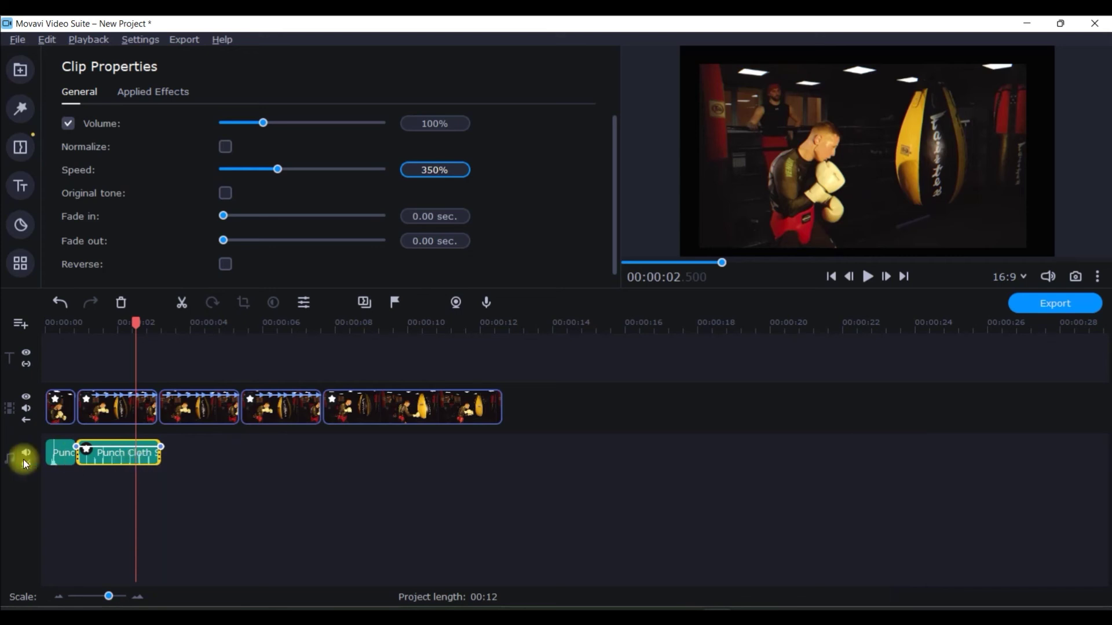
Step: Clone the Punch Cloth Series.mp3 clip three times, lining the copies up end to end until the video ends near 00:12
right_click(103, 457)
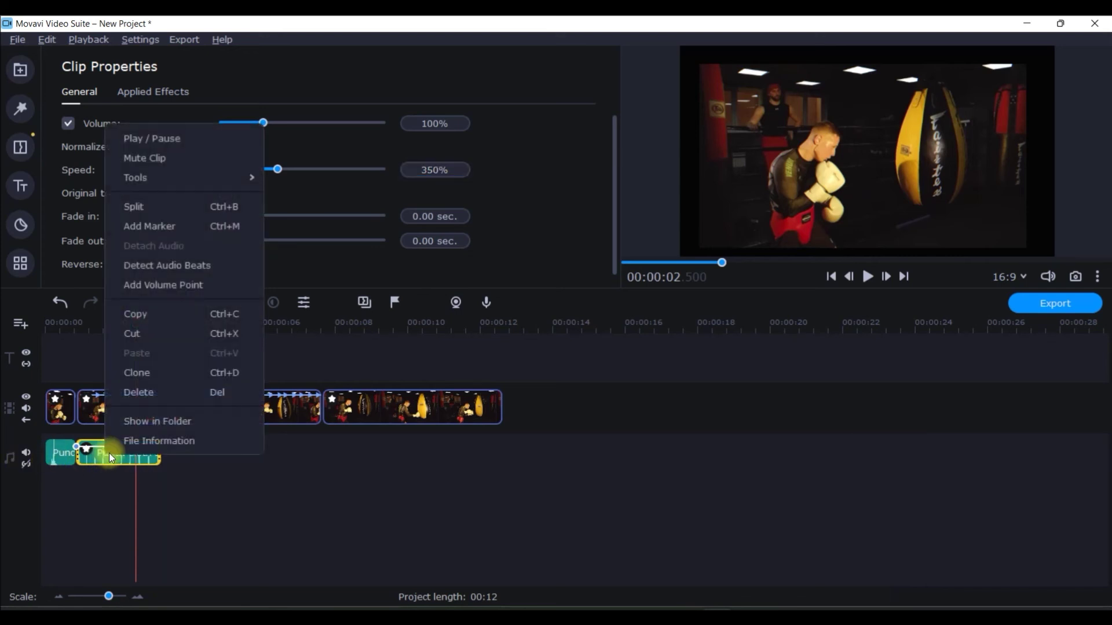
click(139, 369)
mouse_move(140, 505)
mouse_down()
mouse_move(144, 488)
mouse_move(224, 457)
mouse_up()
right_click(224, 458)
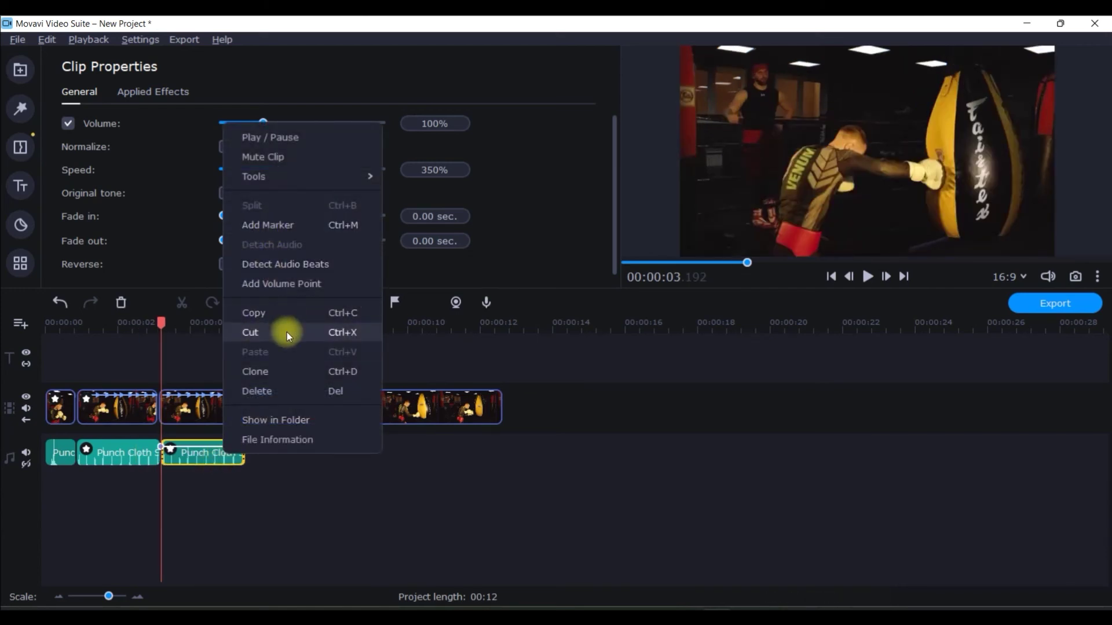
click(284, 371)
mouse_move(215, 495)
mouse_down()
mouse_move(286, 485)
mouse_move(301, 457)
mouse_up()
right_click(53, 457)
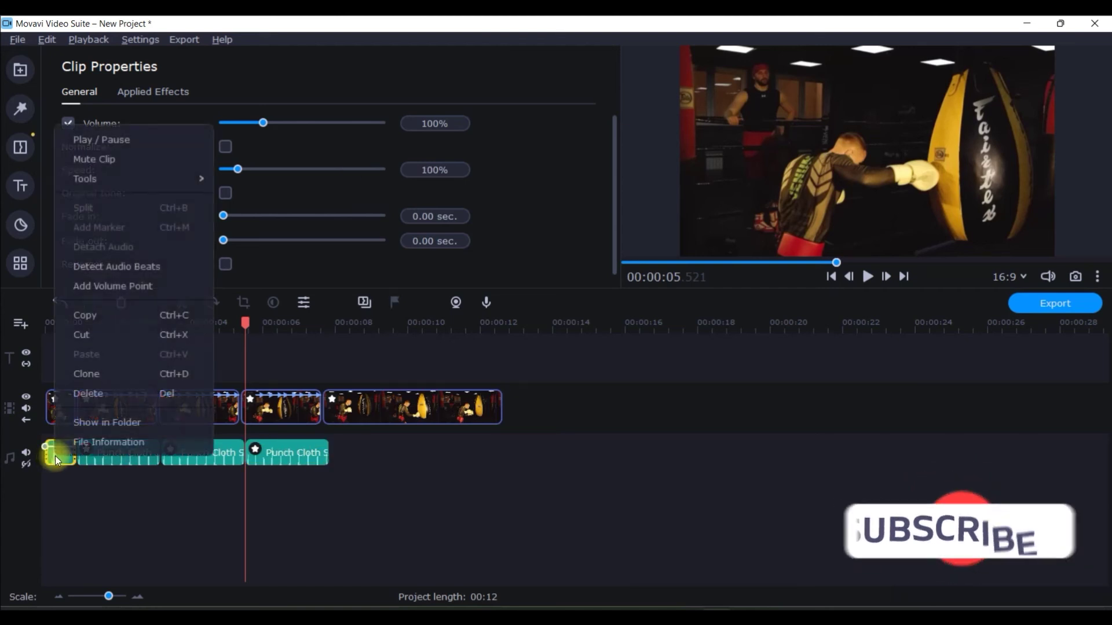
click(89, 375)
mouse_move(61, 484)
mouse_down()
mouse_move(390, 496)
mouse_move(349, 461)
mouse_move(502, 467)
mouse_up()
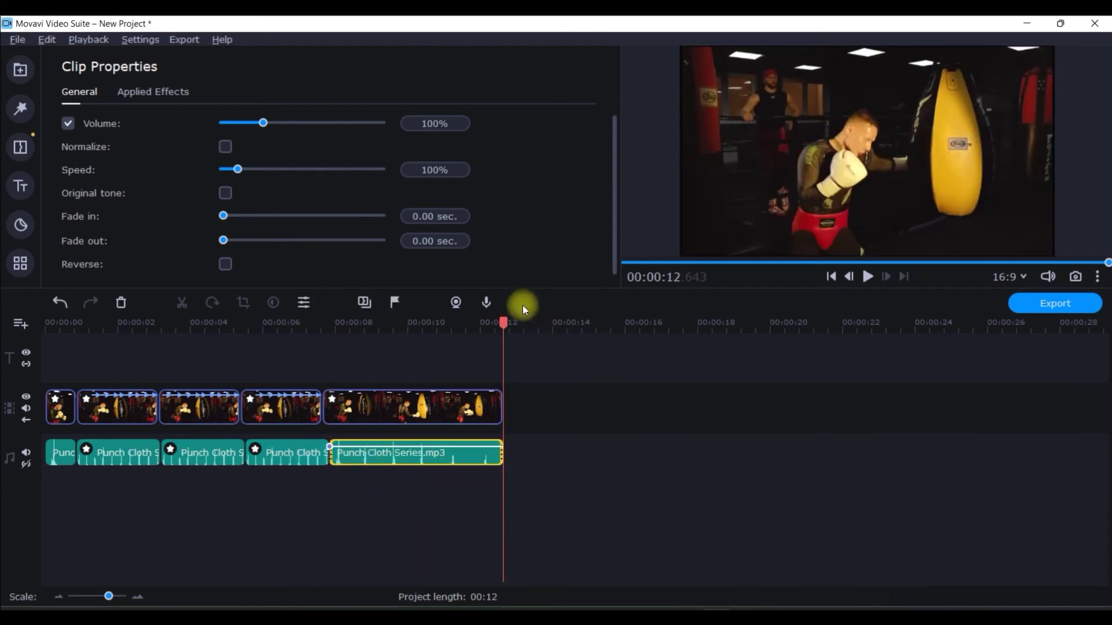
key(Home)
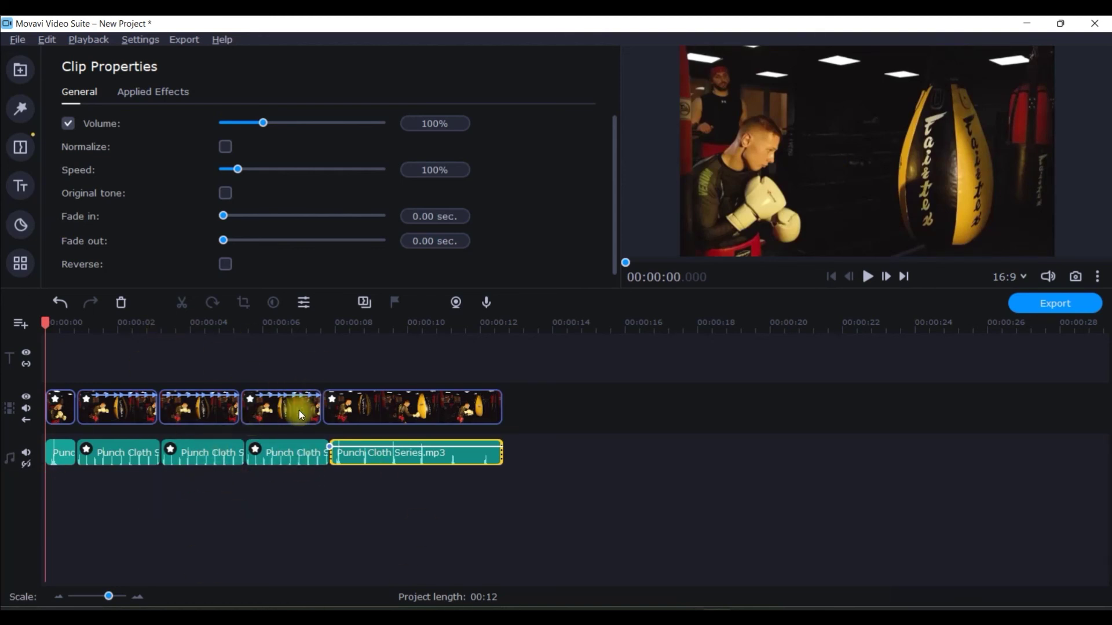
Step: Unpin the preview player into a floating window and maximize it to fill the screen
click(1098, 277)
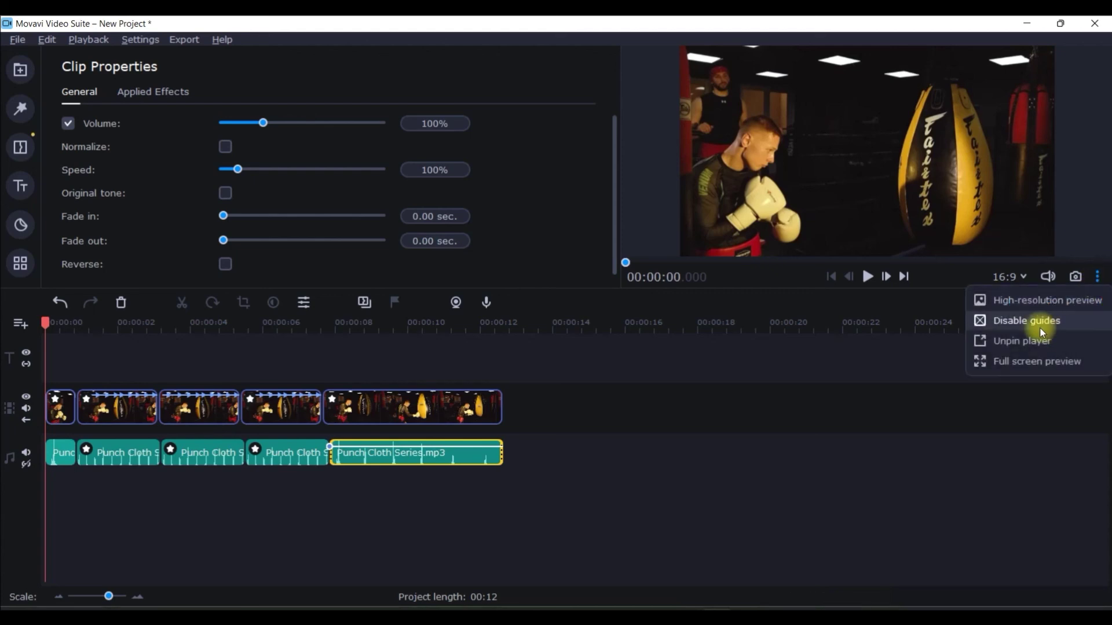
click(1030, 339)
click(697, 183)
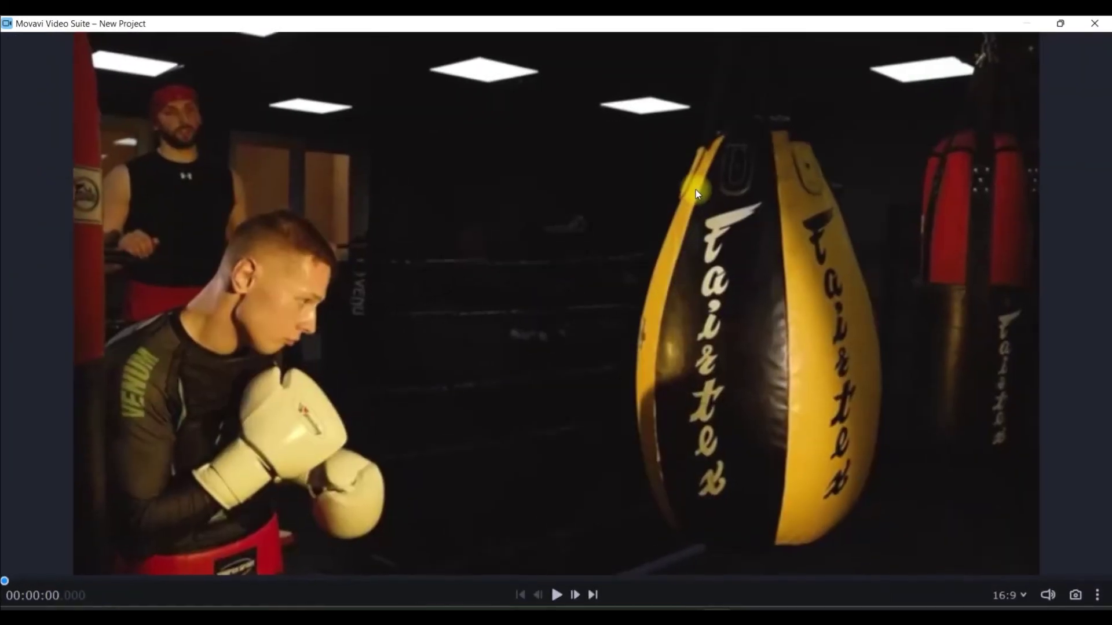